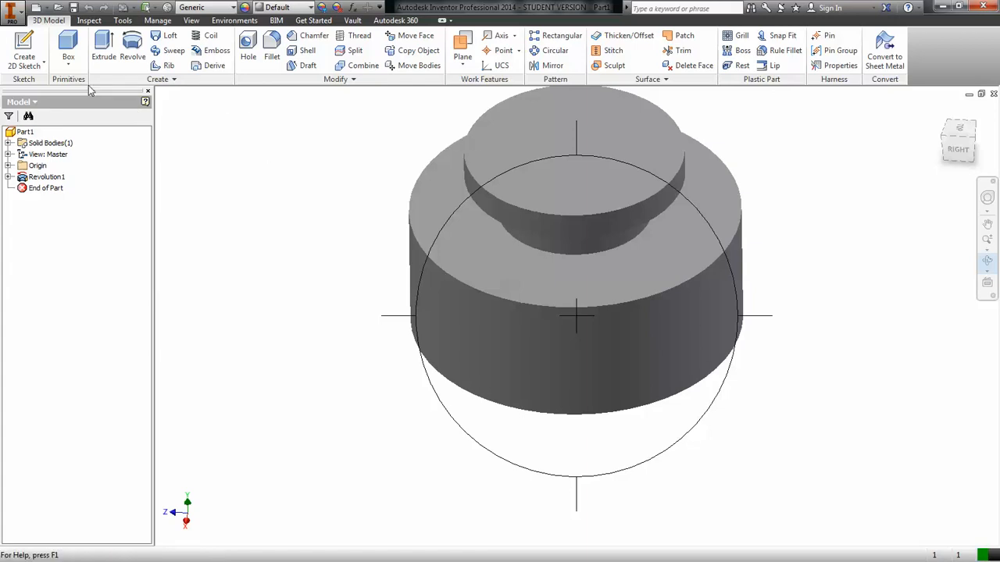
Create a new part from the Standard.ipt template and start a 2D sketch on the XY plane.
left_click(35, 8)
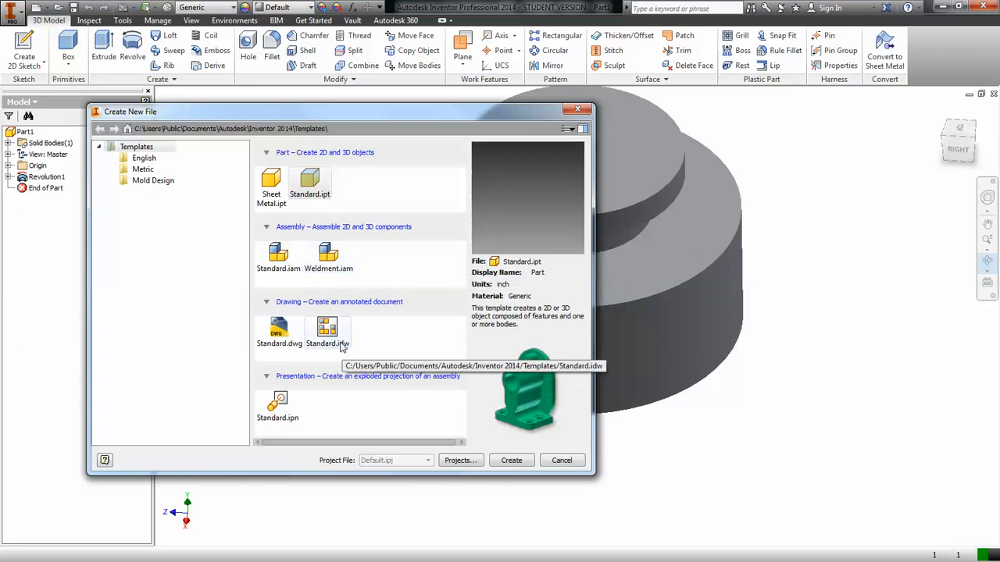
double_click(320, 201)
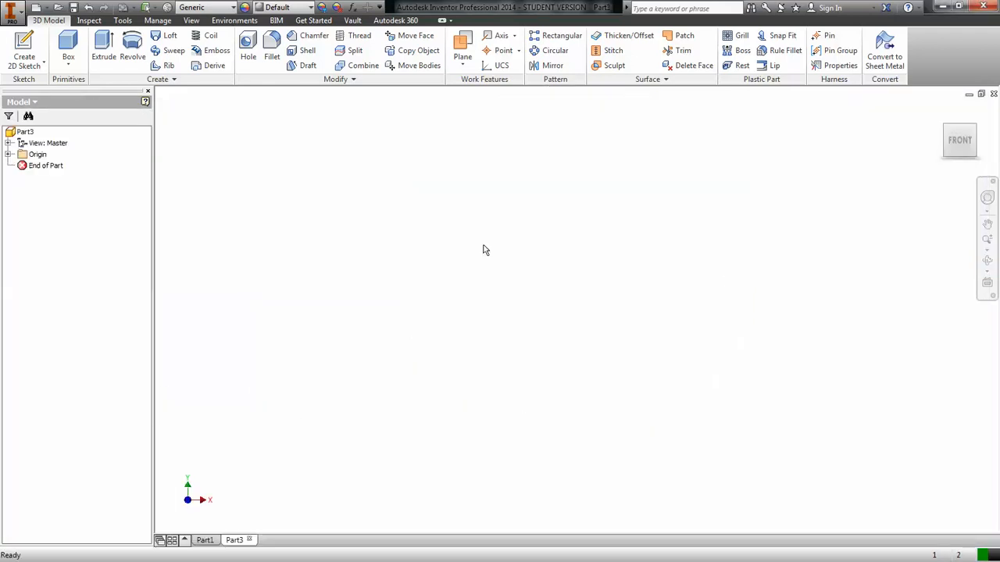
left_click(35, 70)
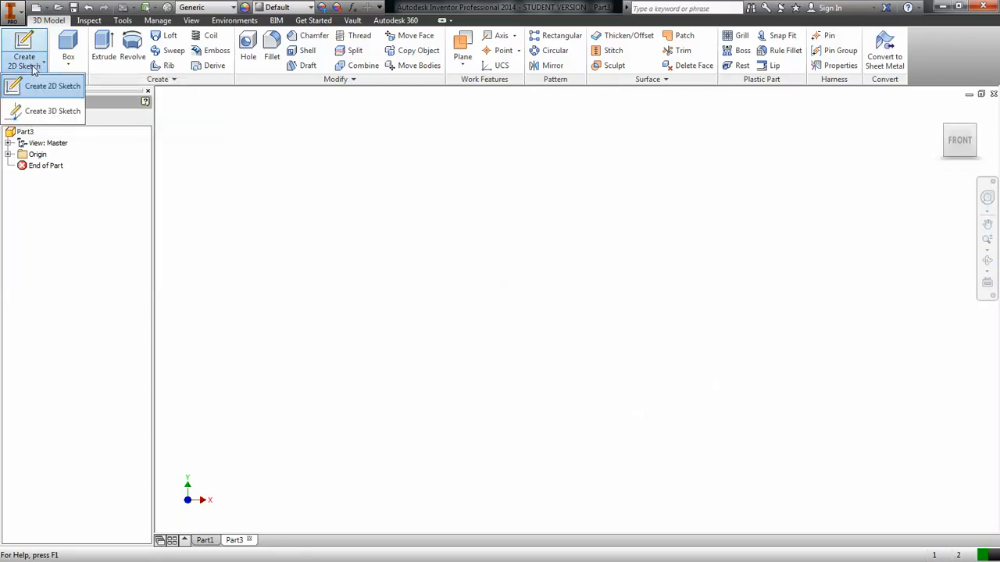
left_click(41, 91)
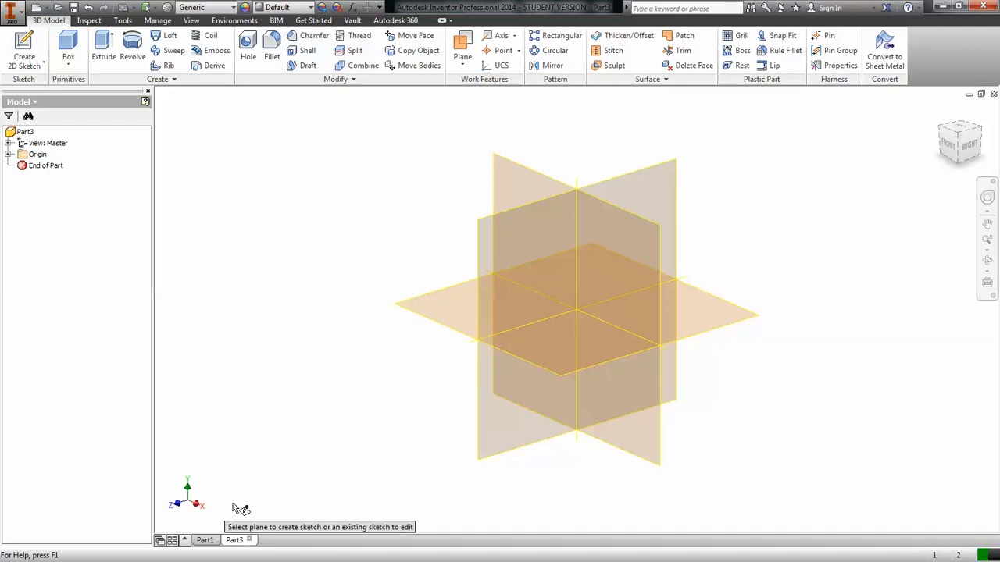
left_click(627, 285)
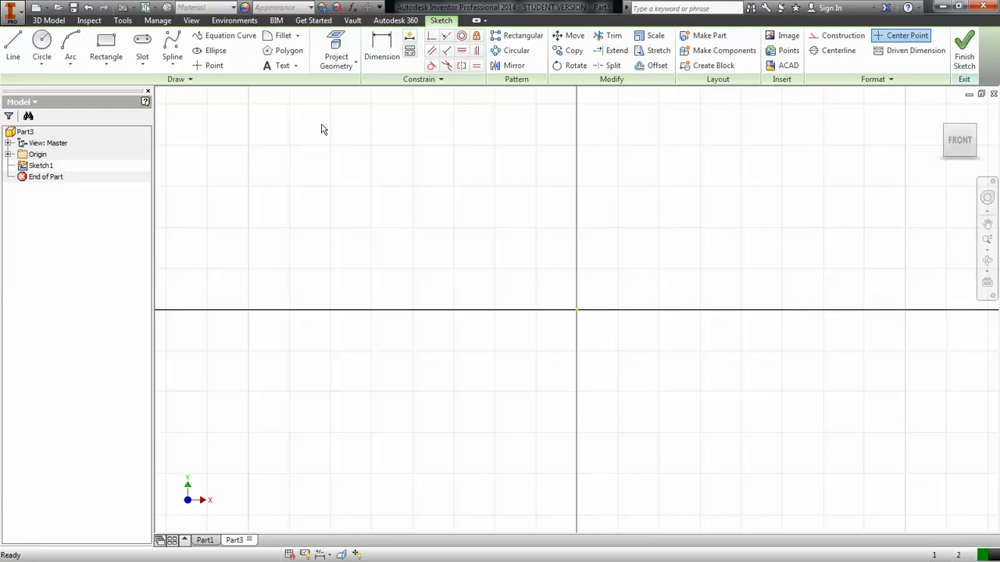
Set the part document's length units to millimeter.
left_click(124, 20)
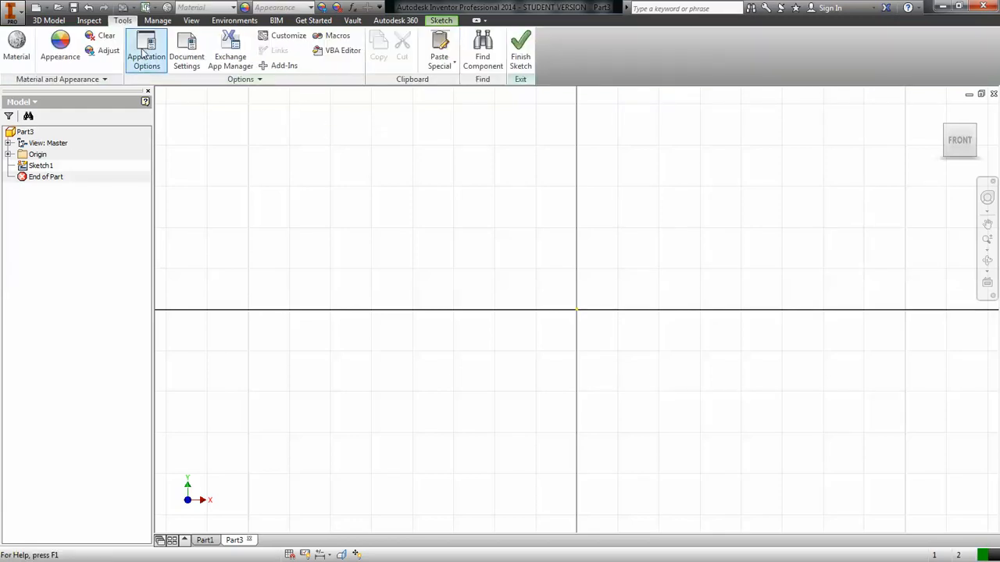
left_click(184, 61)
left_click(389, 122)
left_click(396, 168)
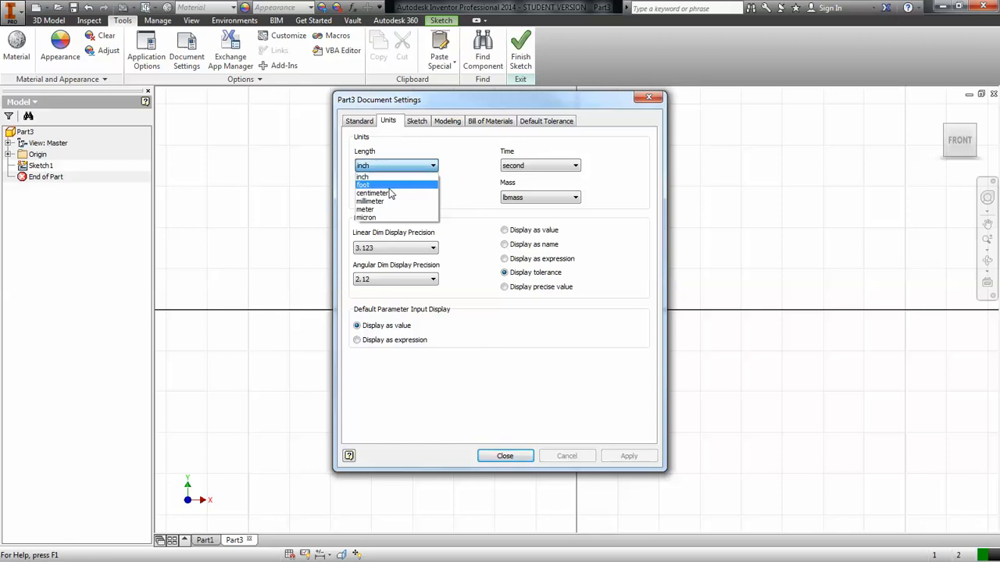
left_click(381, 202)
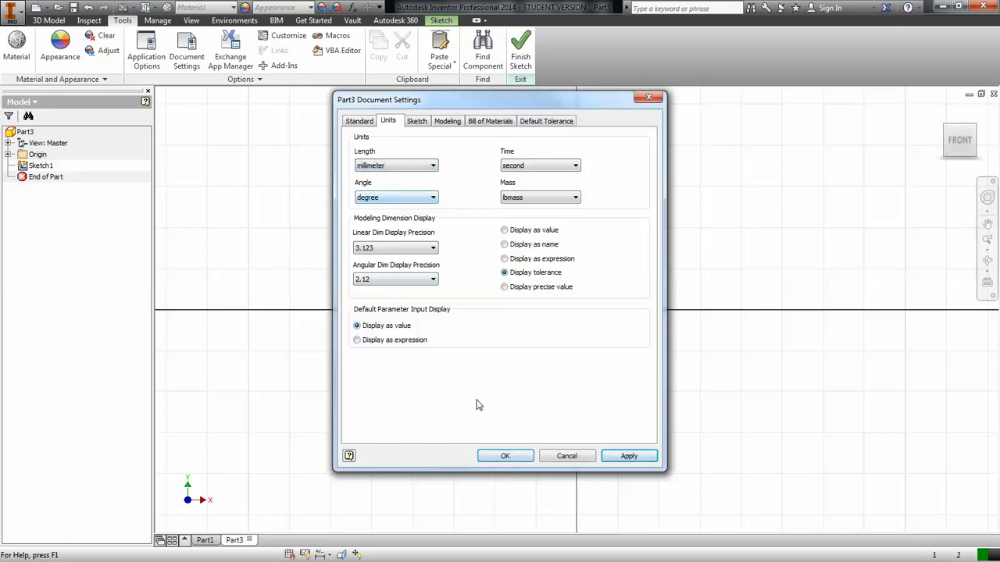
left_click(509, 456)
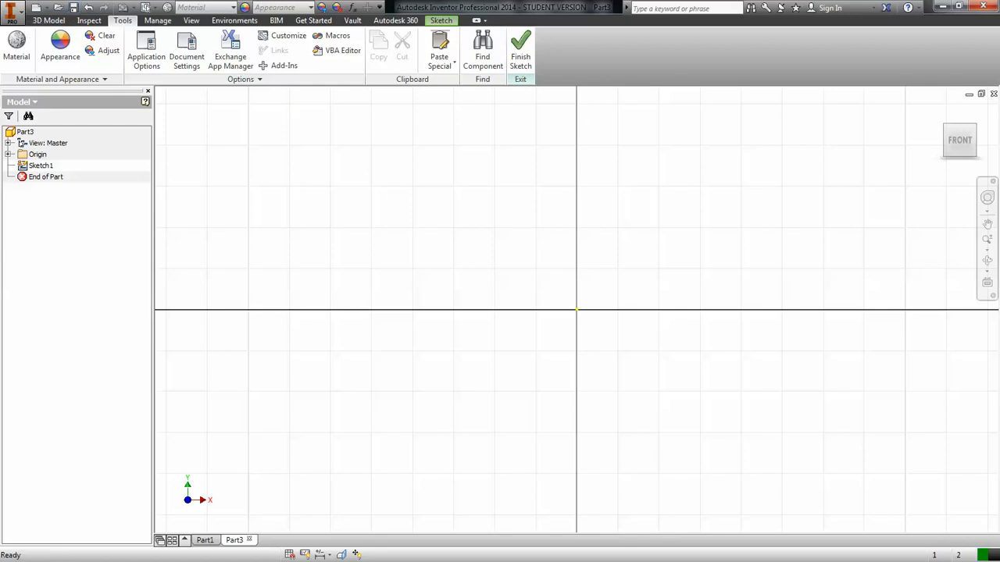
Switch to Illustrator, check the width and height options for a new ellipse, and return to Inventor.
key("alt+Tab")
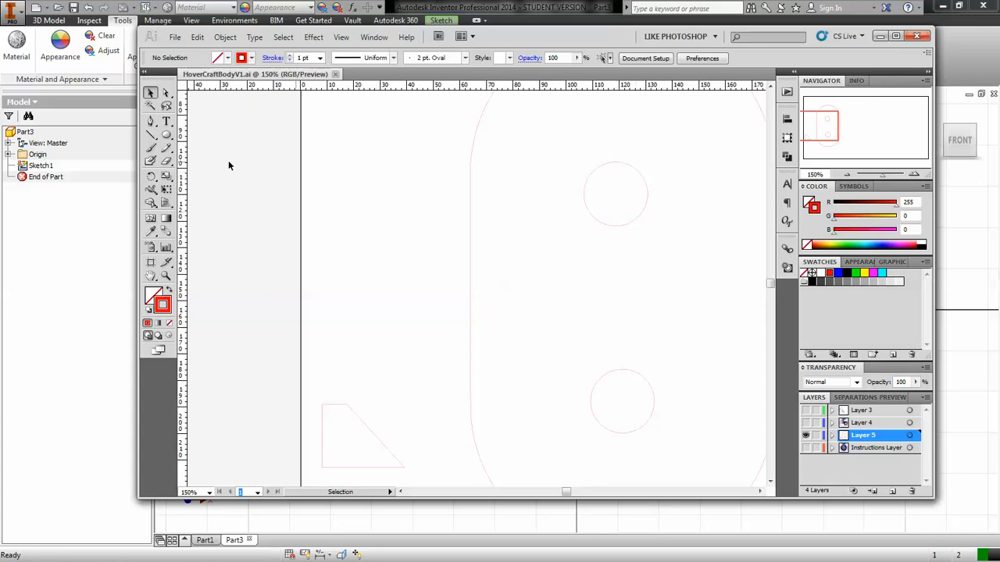
left_click(167, 135)
left_click(607, 265)
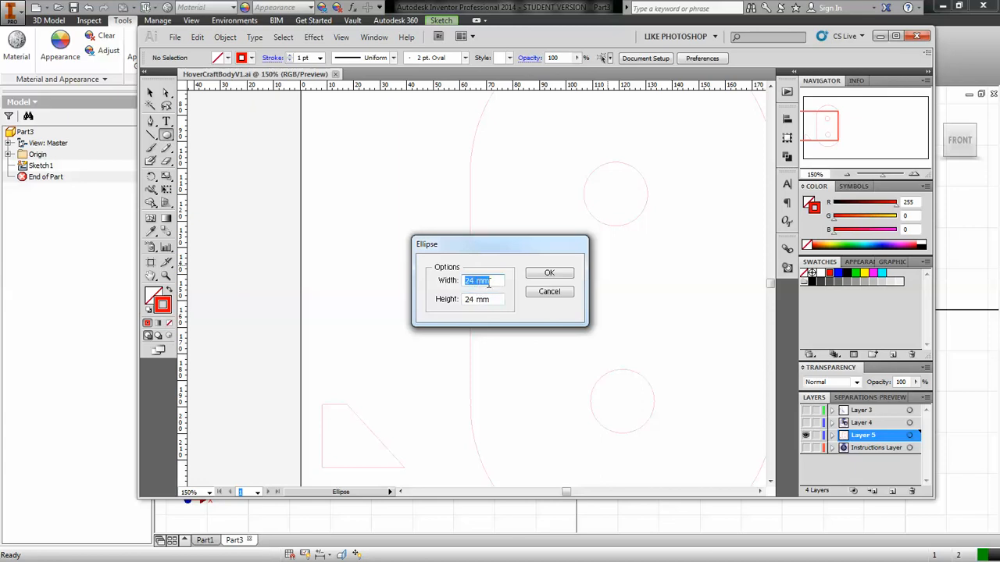
left_click(562, 278)
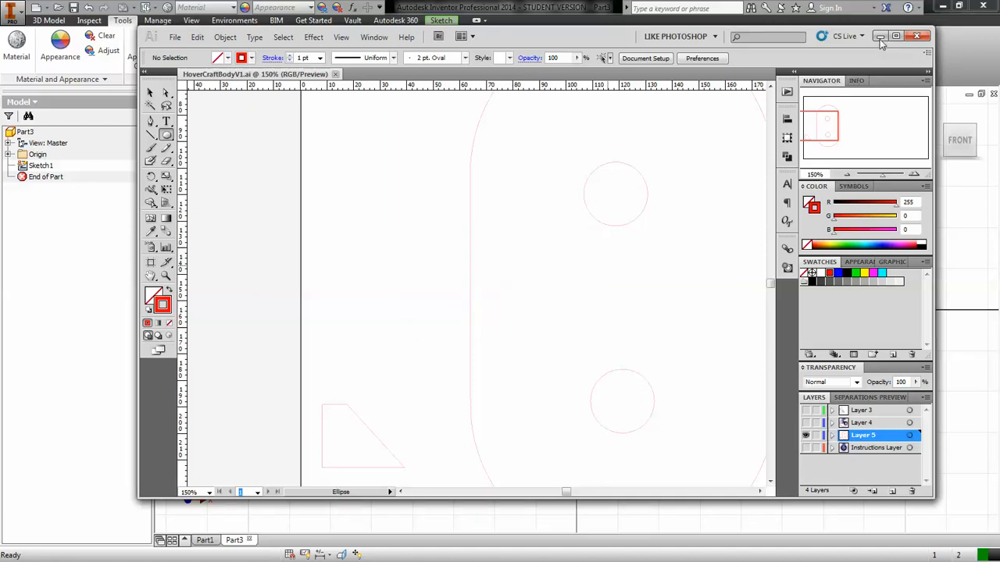
left_click(879, 37)
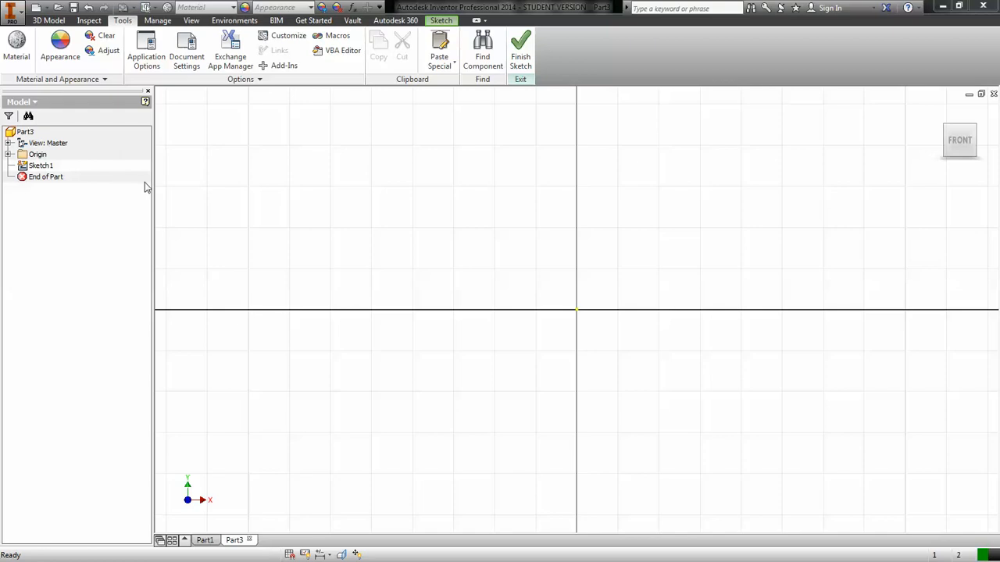
Draw a 25 mm horizontal line along the X axis from the origin and a 10 mm vertical line up from its end.
left_click(440, 21)
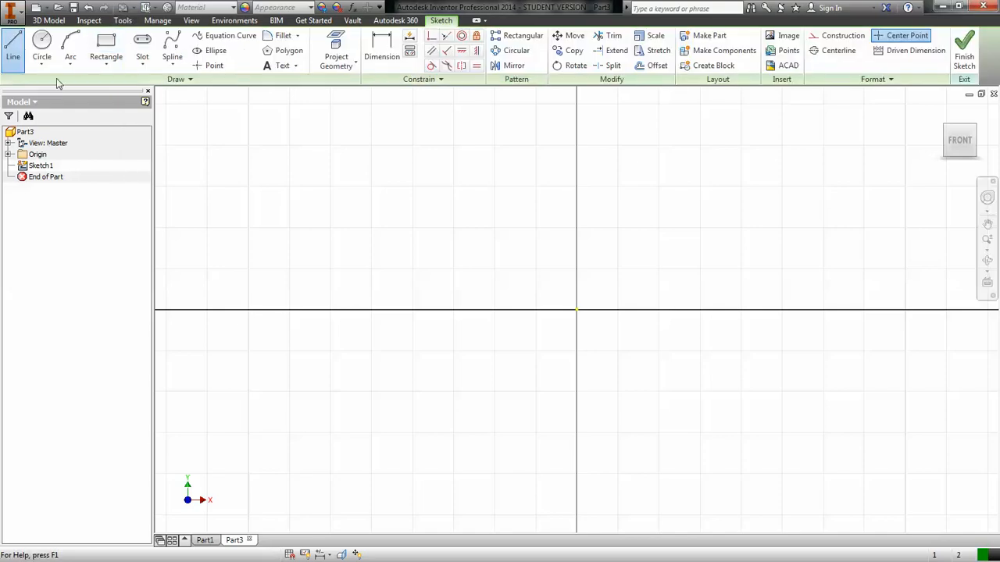
left_click(576, 310)
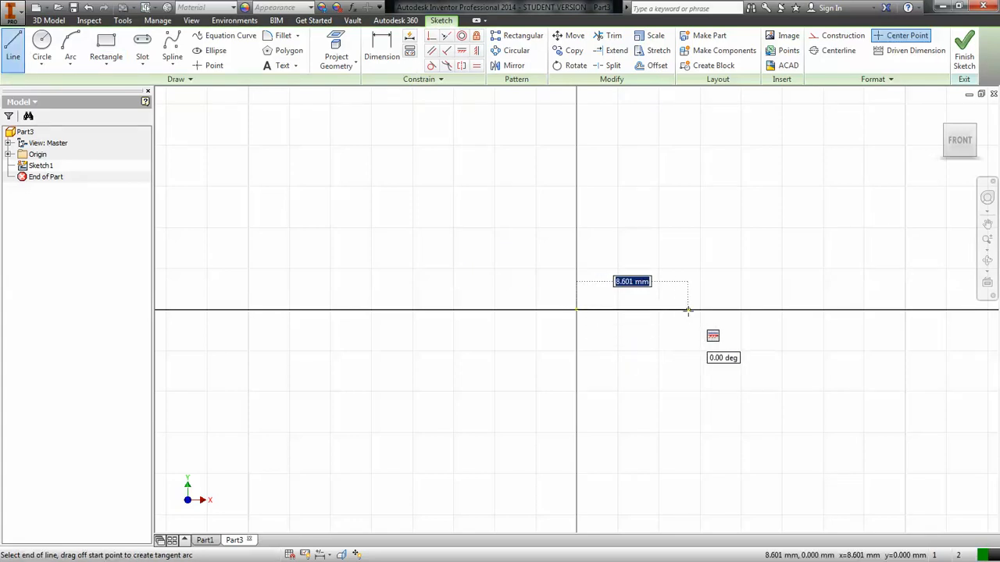
type("25")
key("Return")
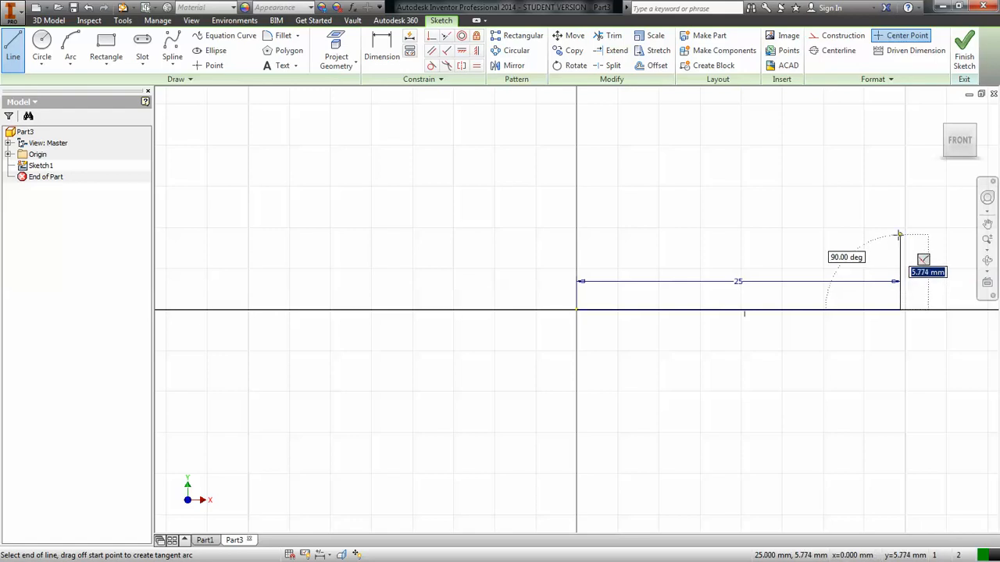
type("10")
key("Return")
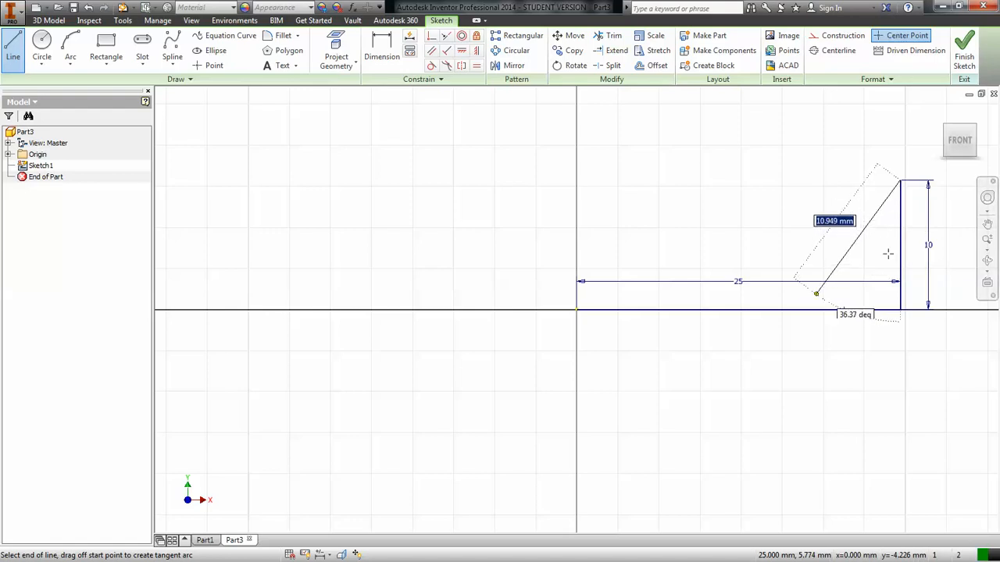
left_click(769, 279)
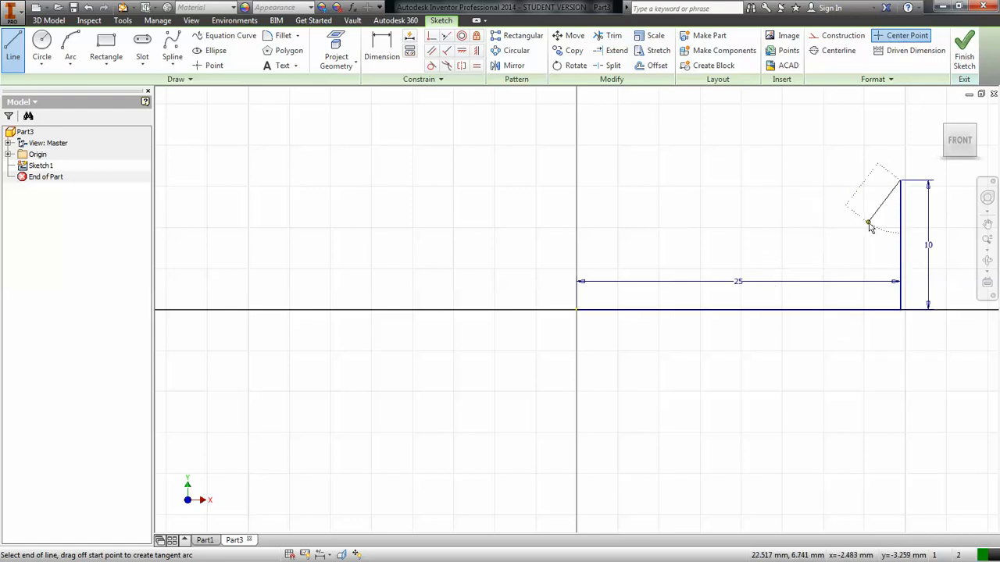
key("Escape")
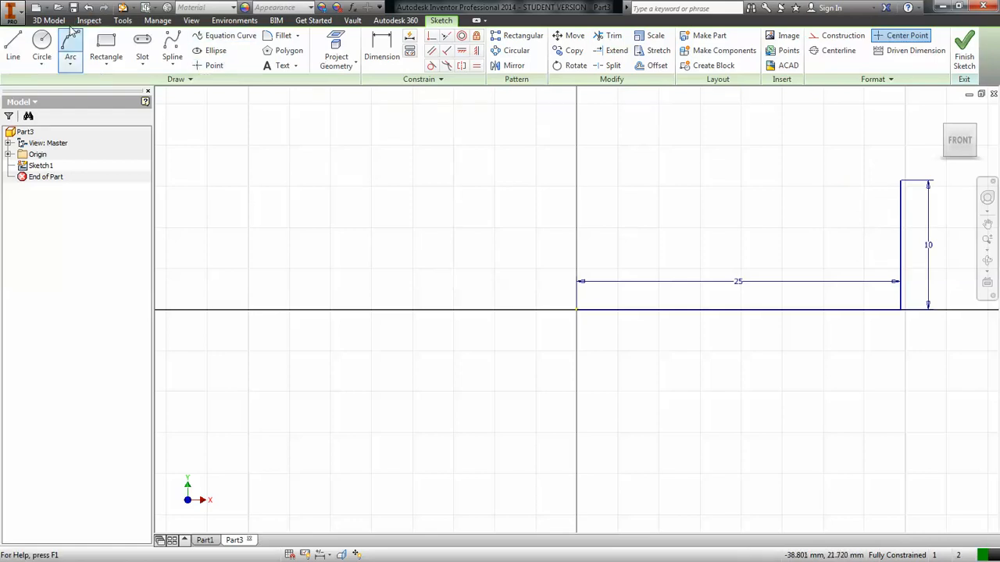
left_click(117, 56)
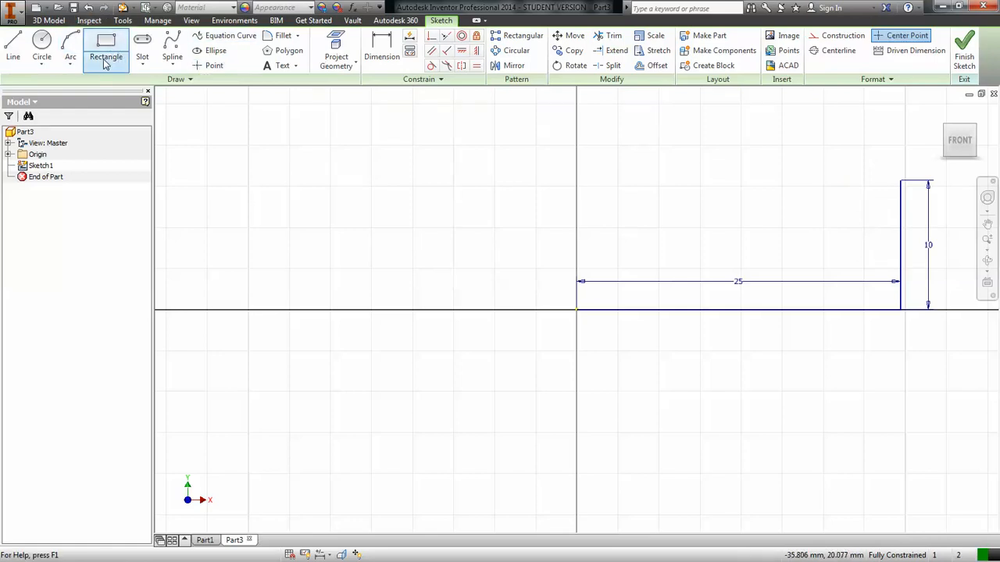
left_click(609, 36)
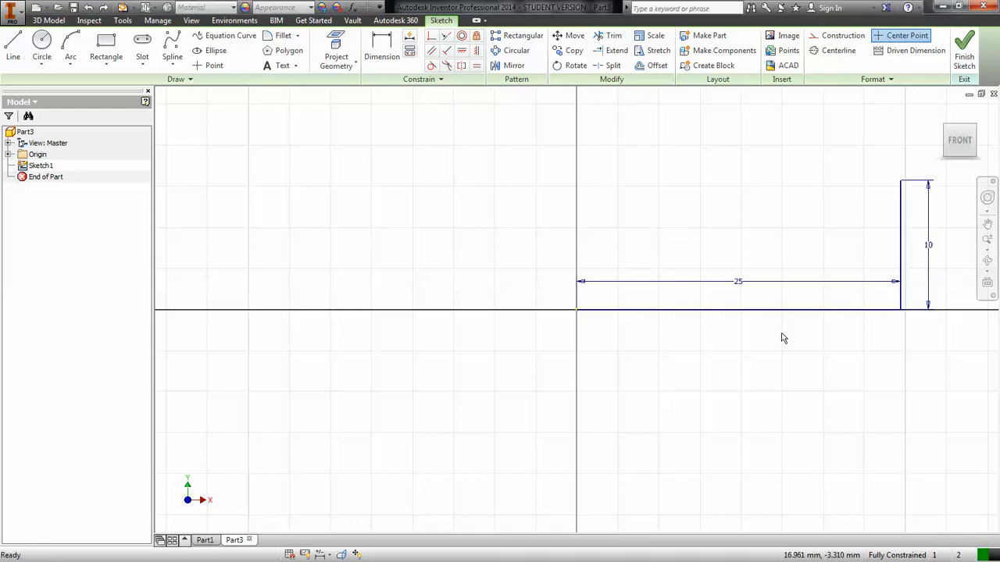
Set the length dimension of the horizontal base line to 12.5 mm.
double_click(738, 283)
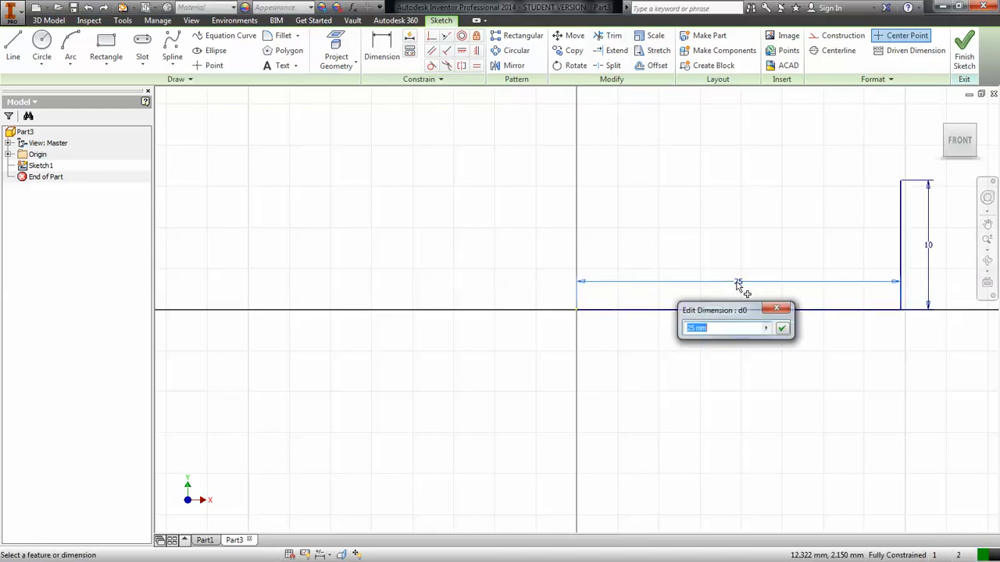
left_click_drag(695, 328, 684, 328)
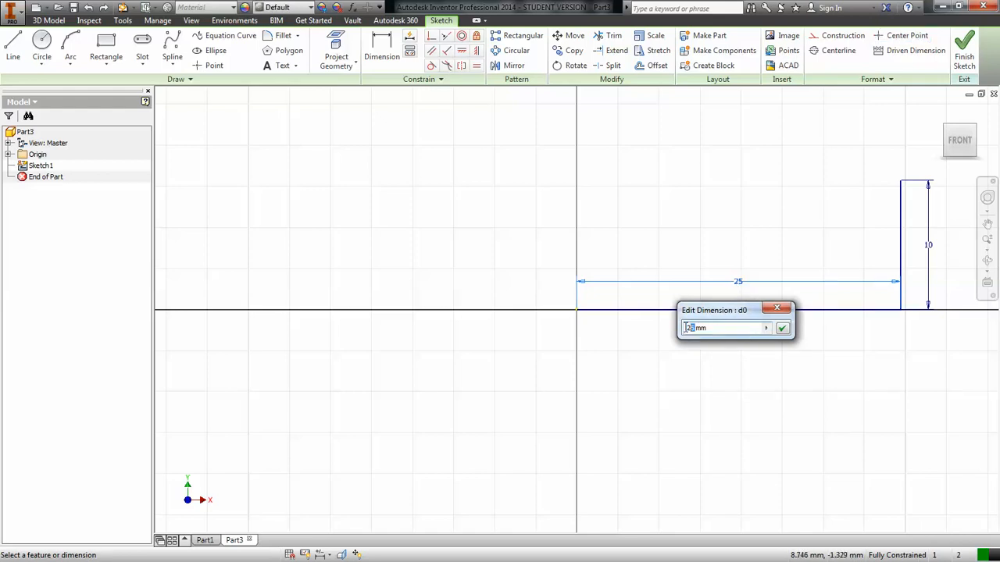
type("12.")
key("Return")
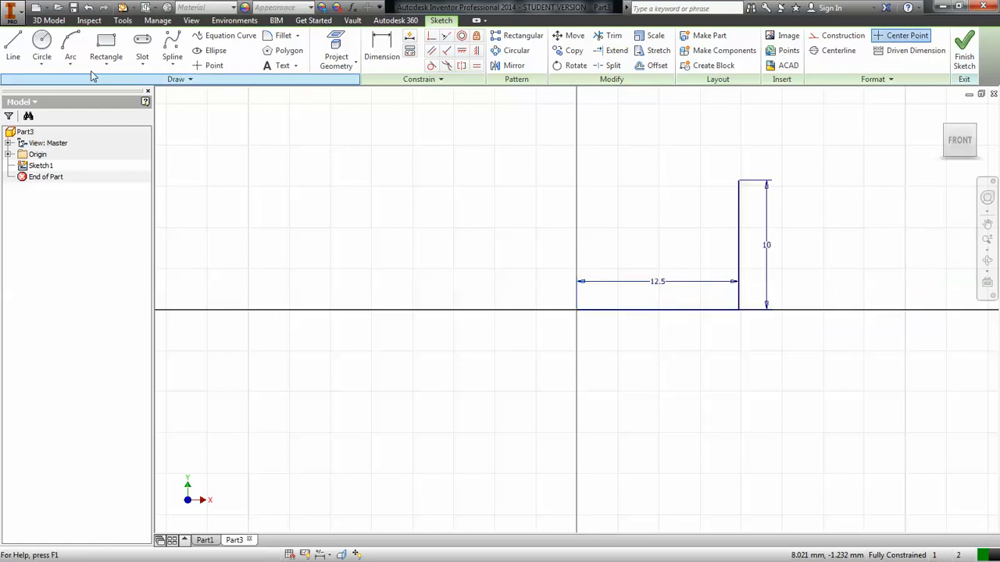
From the top of the 10 mm line, draw a line about 7.8 mm inward and another about 6 mm straight up.
left_click(13, 47)
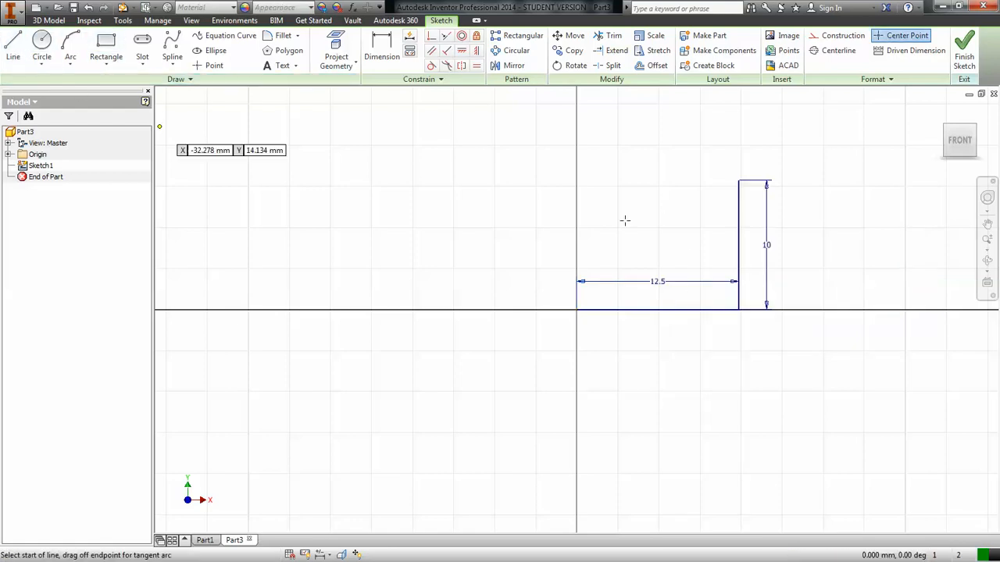
left_click(738, 181)
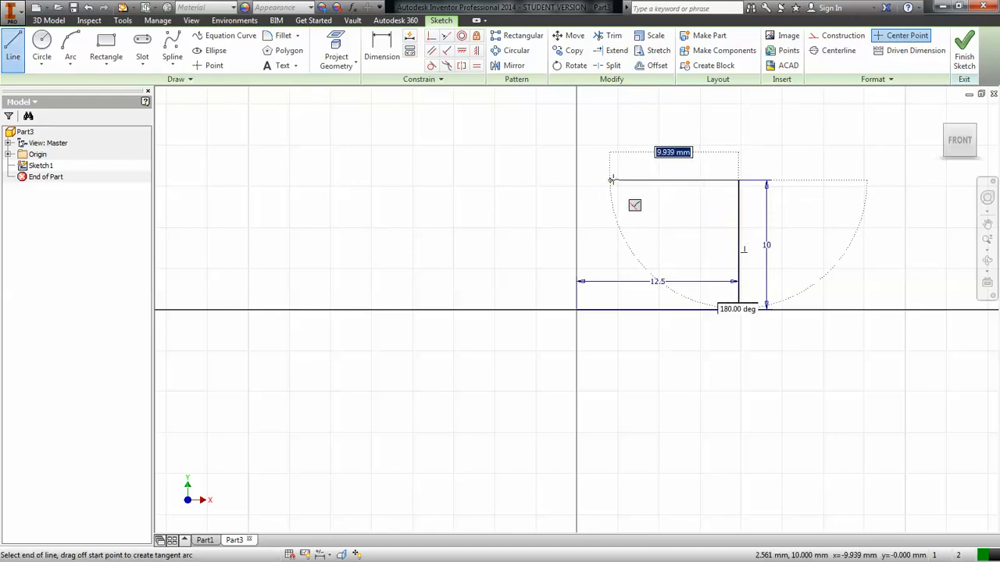
left_click(638, 180)
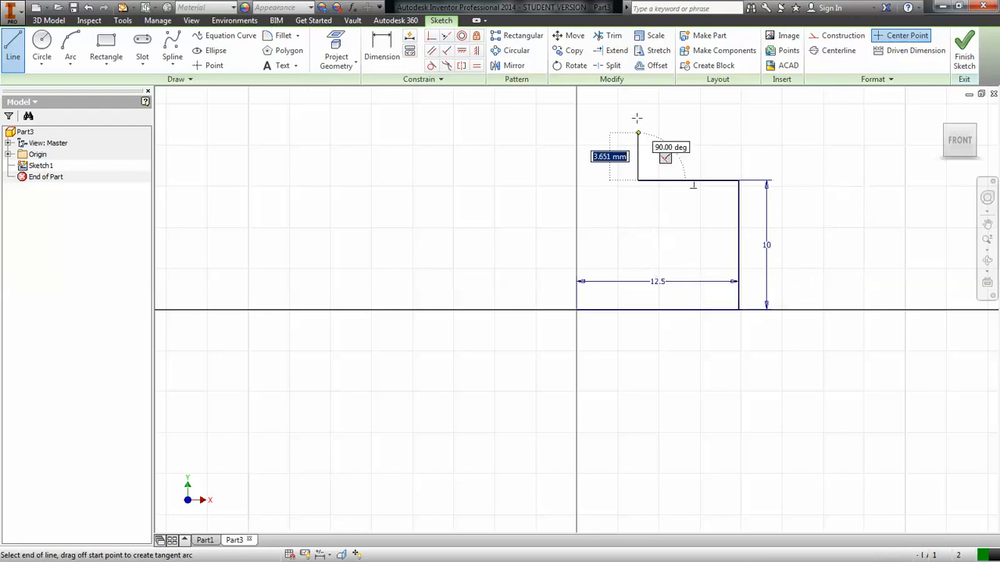
scroll(637, 114, "down", 2)
scroll(637, 112, "down", 2)
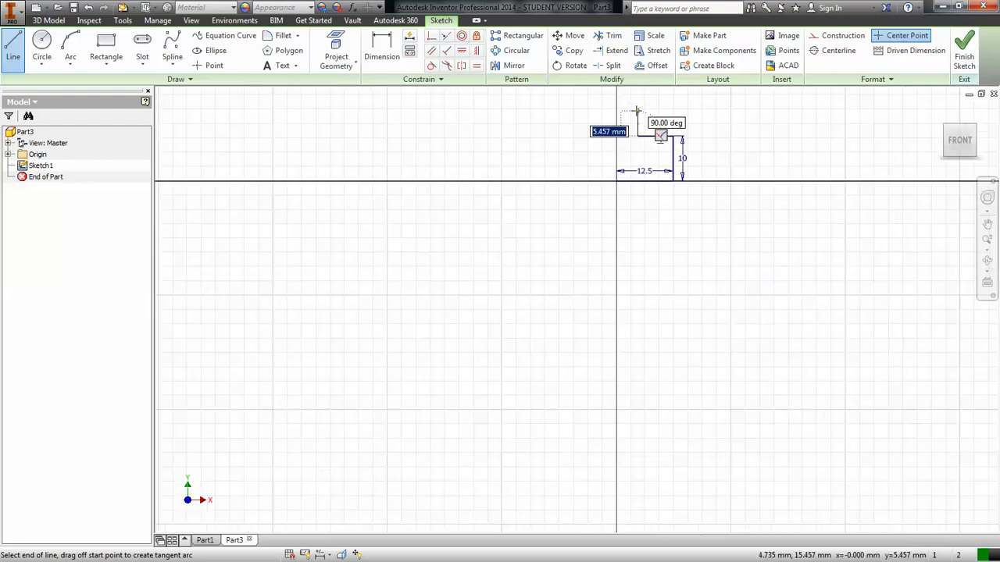
left_click(638, 107)
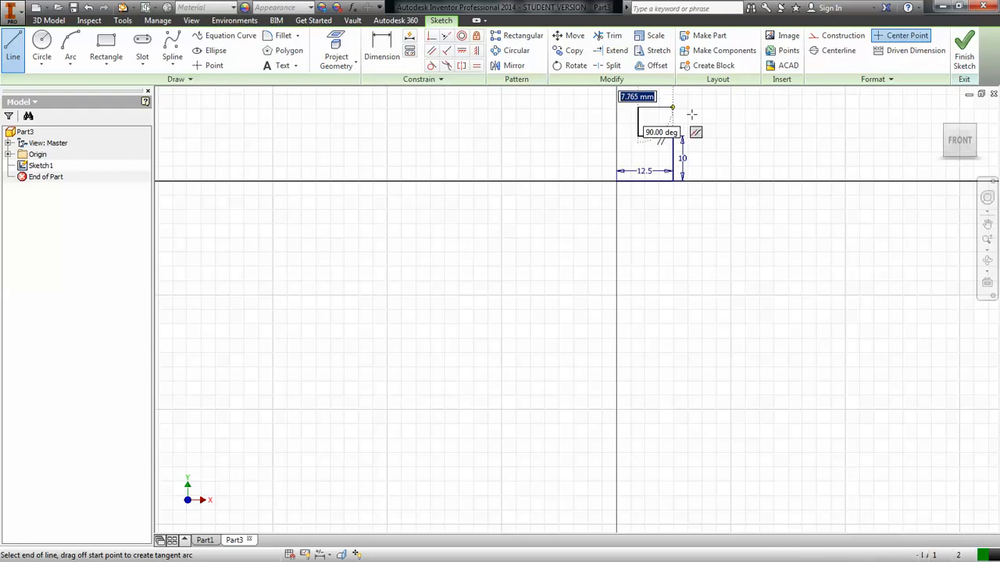
key("Escape")
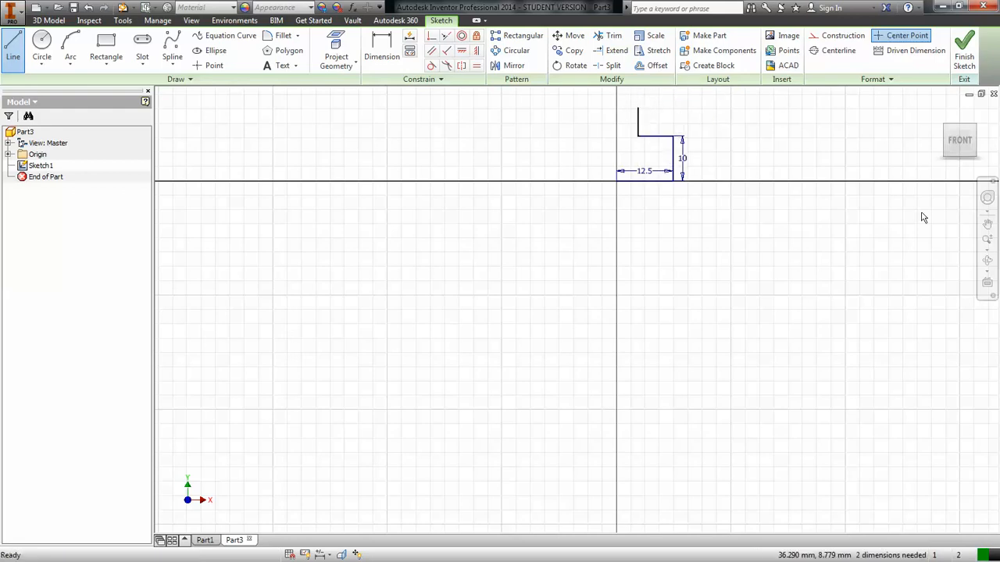
From the top of the roughly 6 mm vertical line, draw a horizontal line about 3.9 mm outward.
left_click(986, 238)
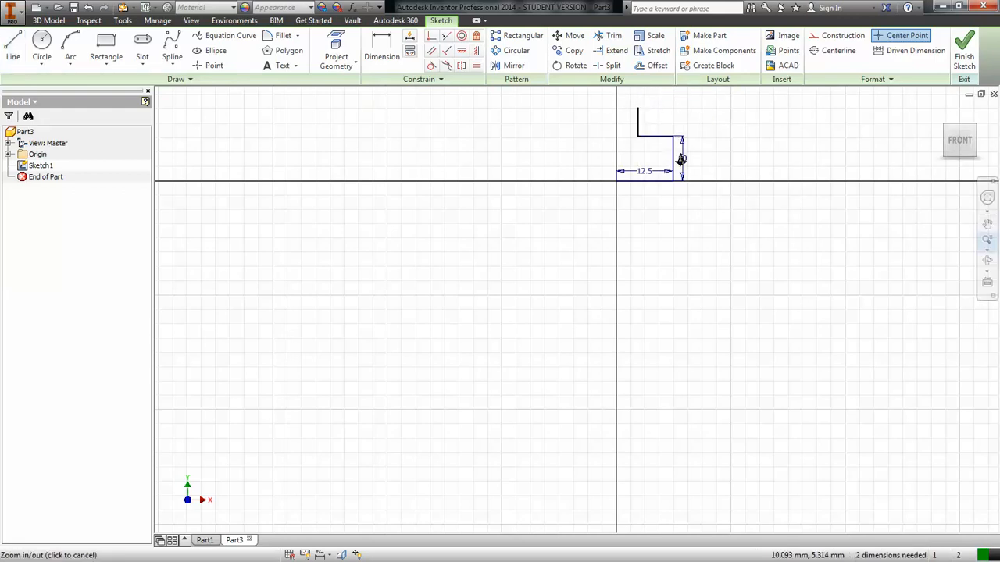
left_click(988, 224)
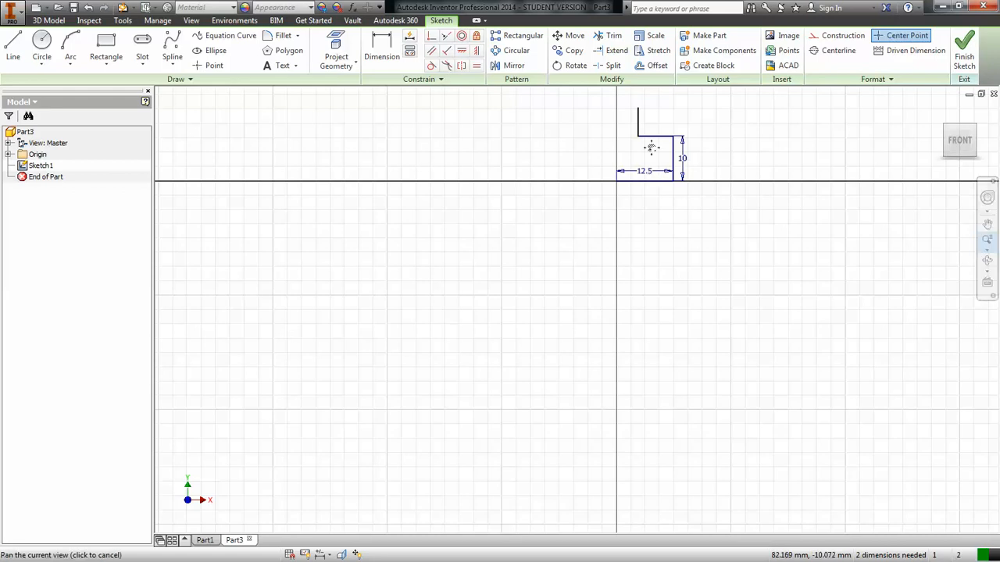
left_click_drag(630, 190, 607, 238)
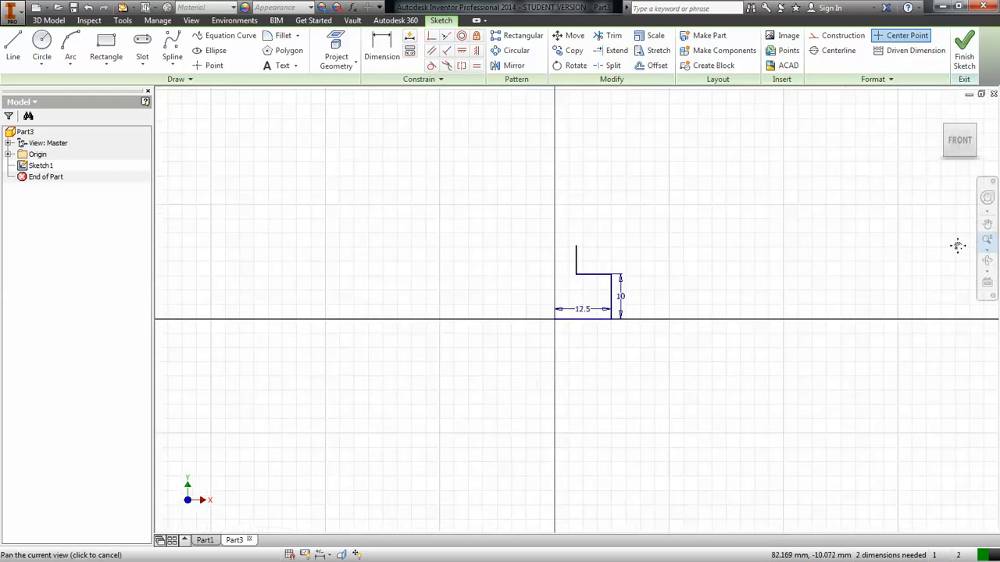
left_click(989, 242)
key("Escape")
left_click_drag(546, 239, 631, 330)
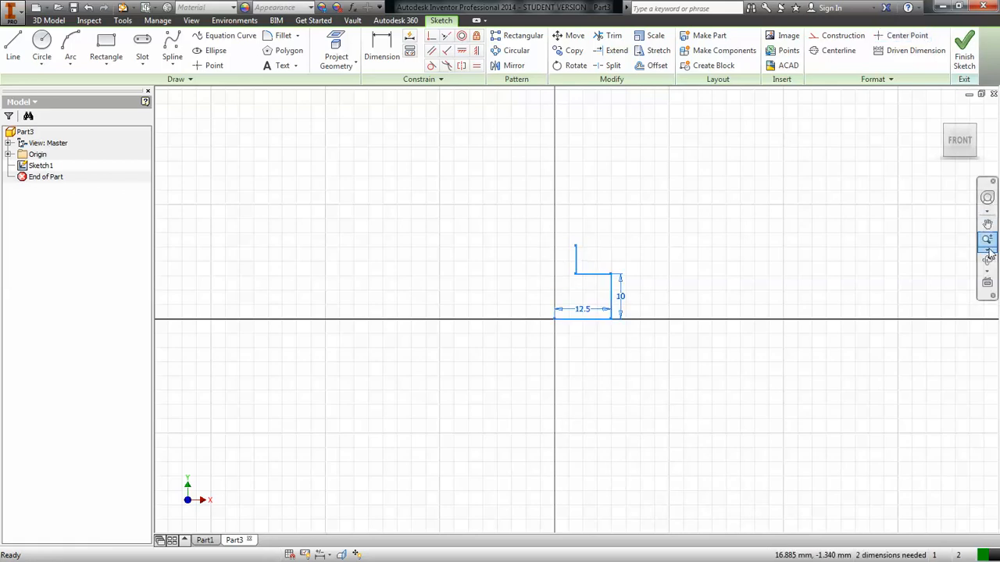
left_click(988, 242)
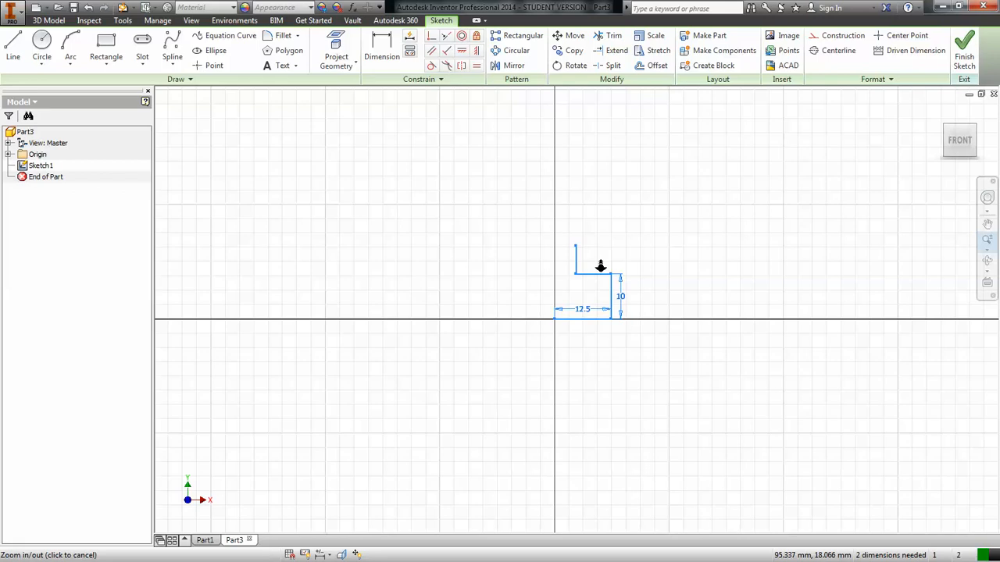
left_click(560, 266)
left_click(988, 239)
mouse_move(562, 251)
left_mouse_down()
mouse_move(571, 306)
mouse_move(574, 259)
mouse_move(573, 308)
mouse_move(570, 278)
mouse_move(572, 288)
left_mouse_up()
left_click(572, 286)
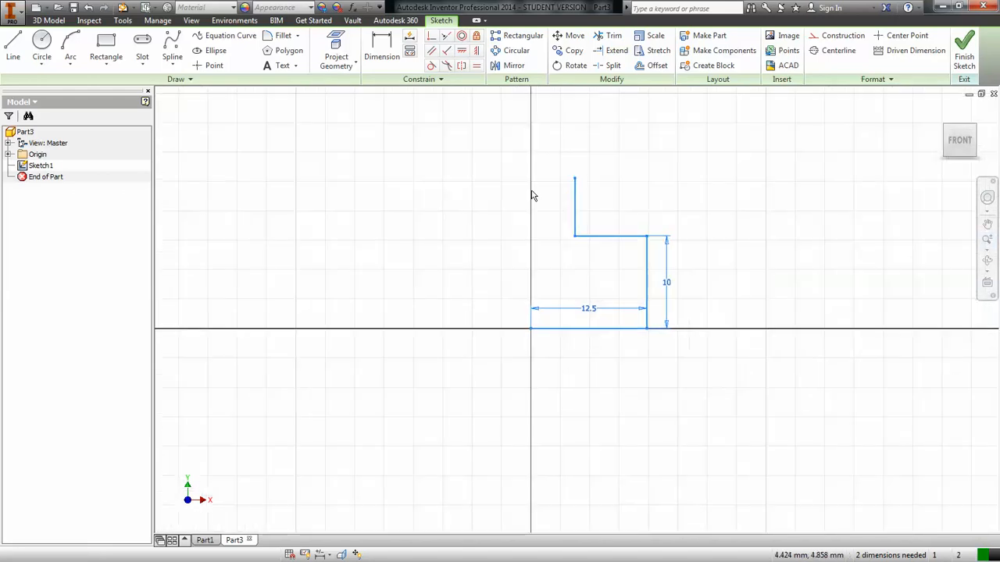
left_click(12, 47)
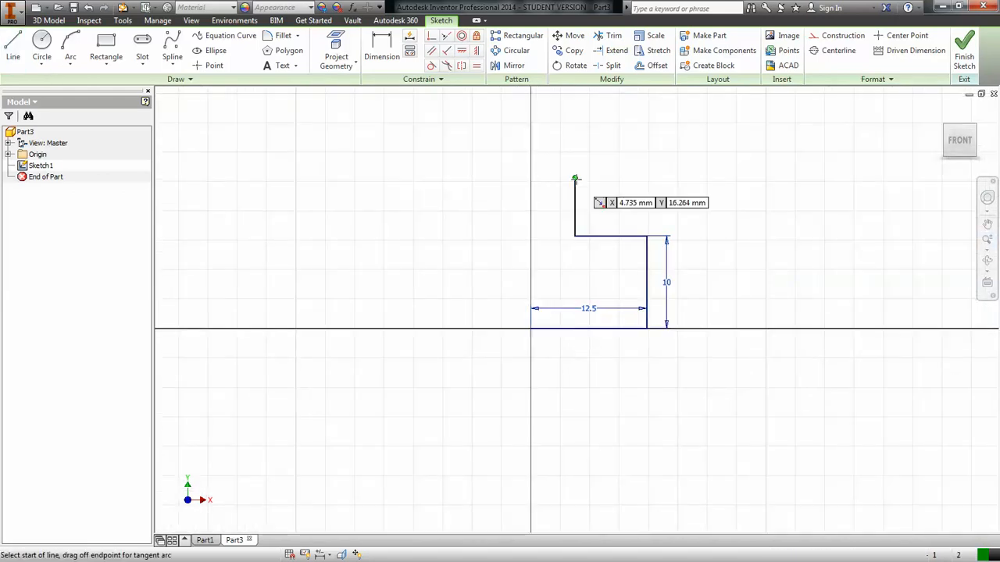
left_click(575, 178)
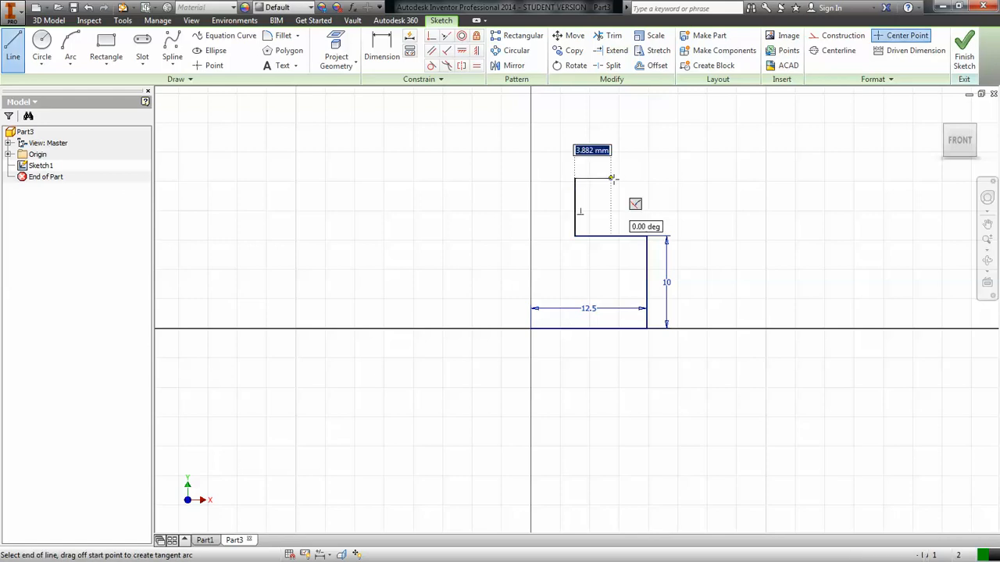
left_click(611, 178)
left_click(607, 151)
left_click(583, 150)
key("Escape")
key("ctrl+z")
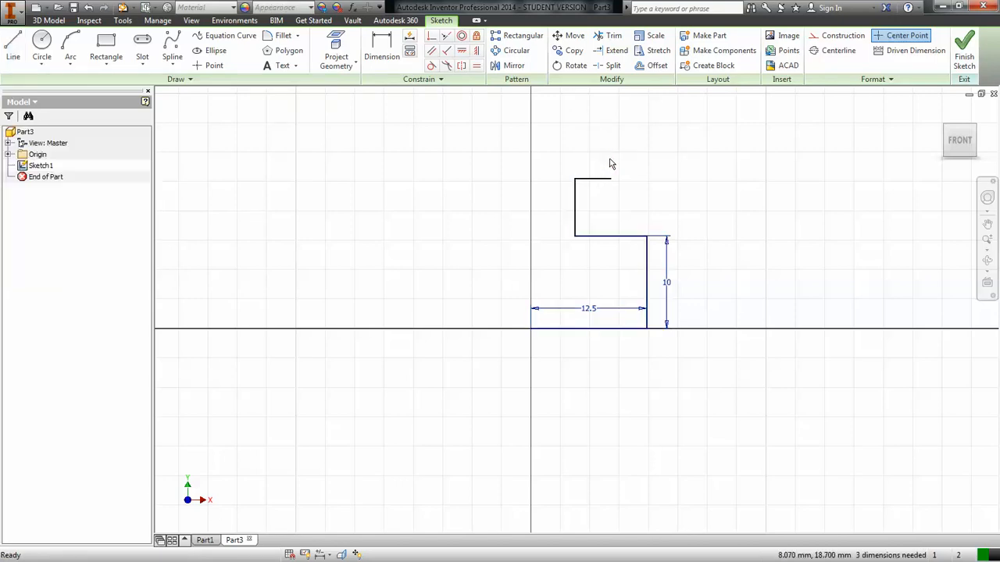
Continue the profile about 1.9 mm up, about 8.6 mm horizontally back to the Y axis, and straight down to the origin.
left_click(12, 48)
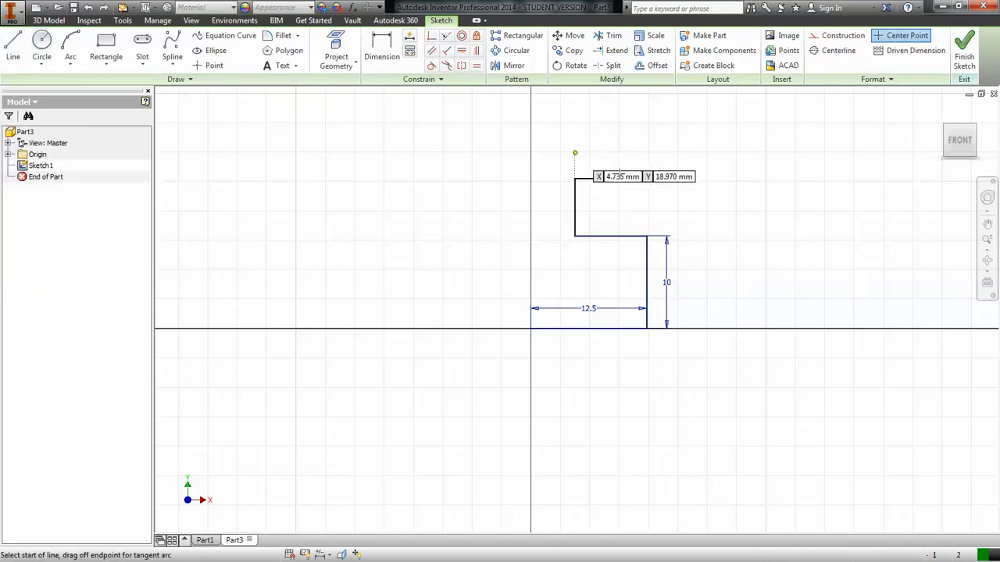
left_click(612, 177)
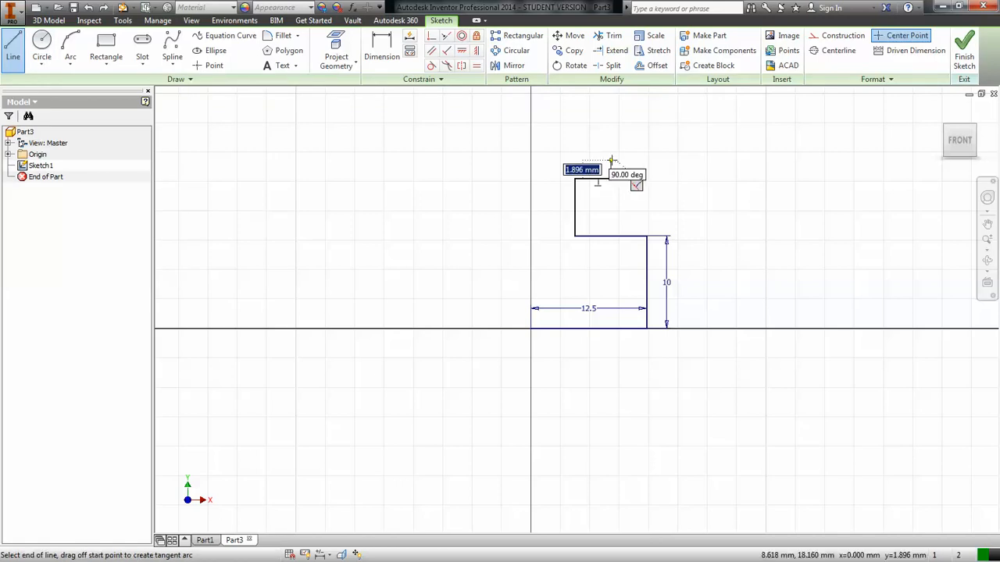
left_click(612, 160)
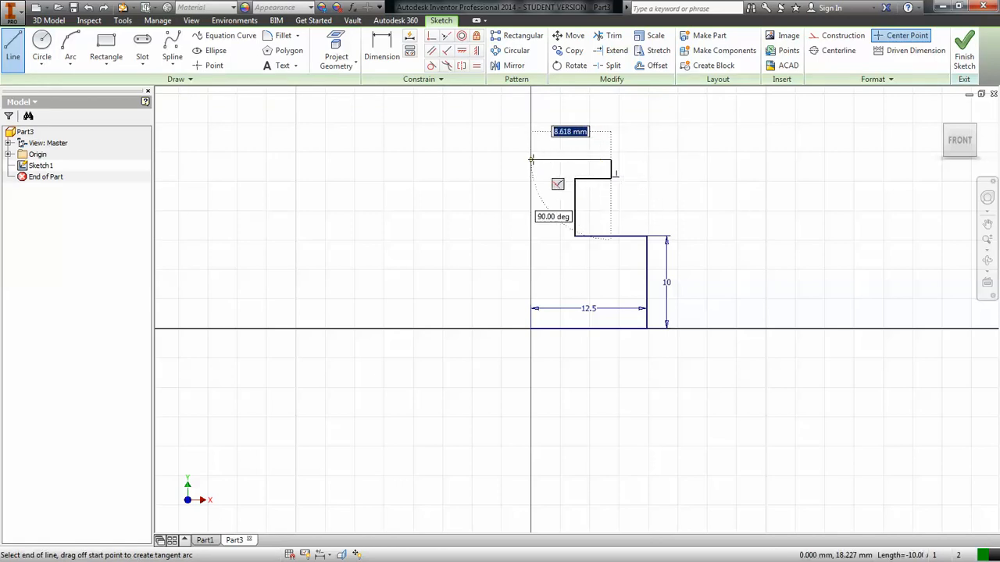
left_click(531, 159)
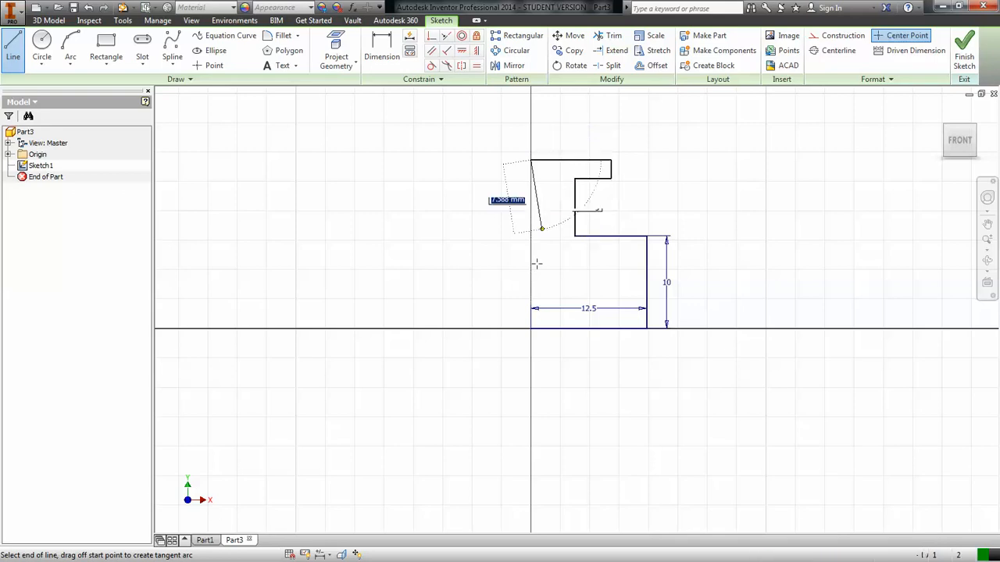
left_click(531, 328)
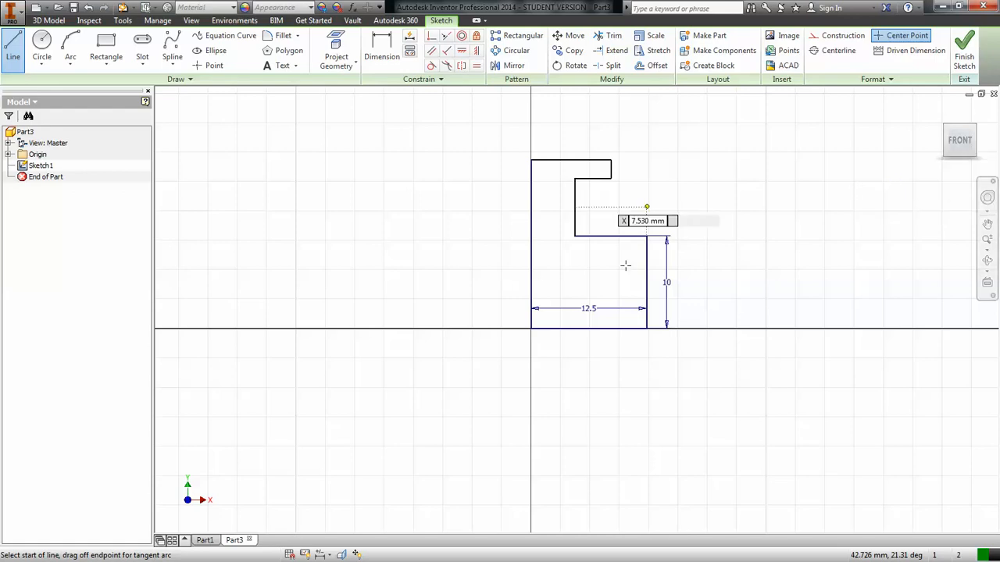
Draw a vertical line about 7 mm up from the base line near its outer end, and trim the base line between it and the origin.
left_click(13, 51)
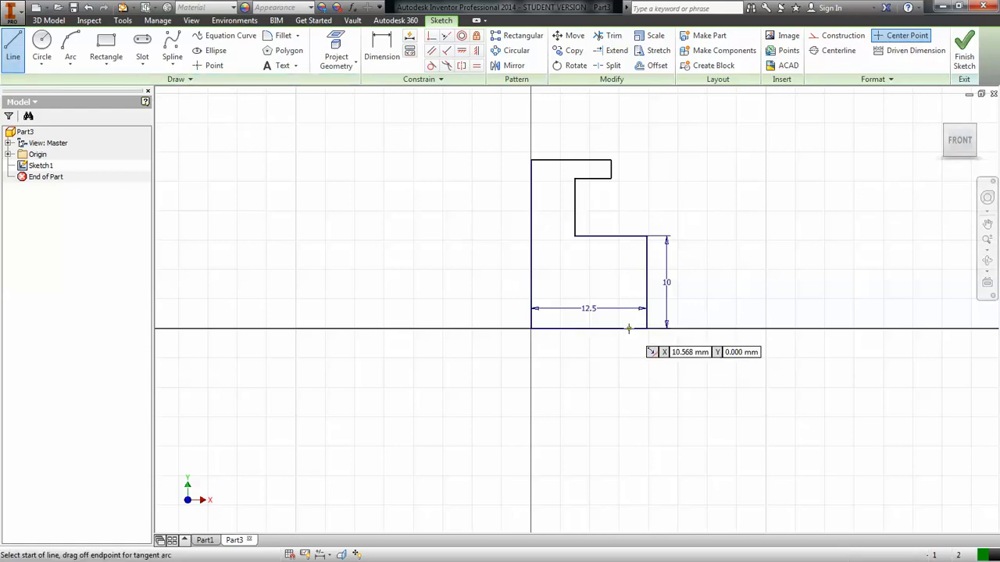
left_click(628, 329)
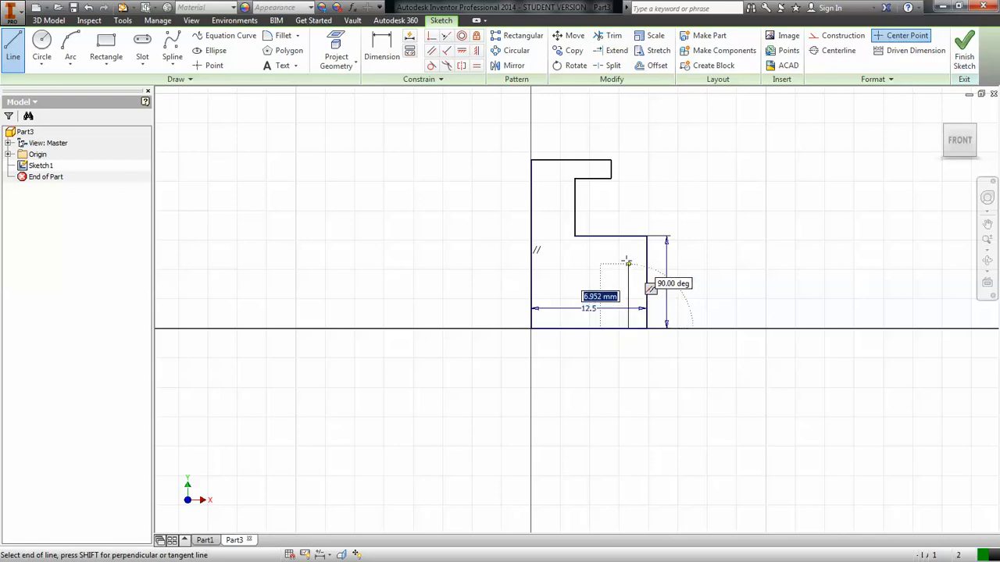
left_click(628, 262)
key("Escape")
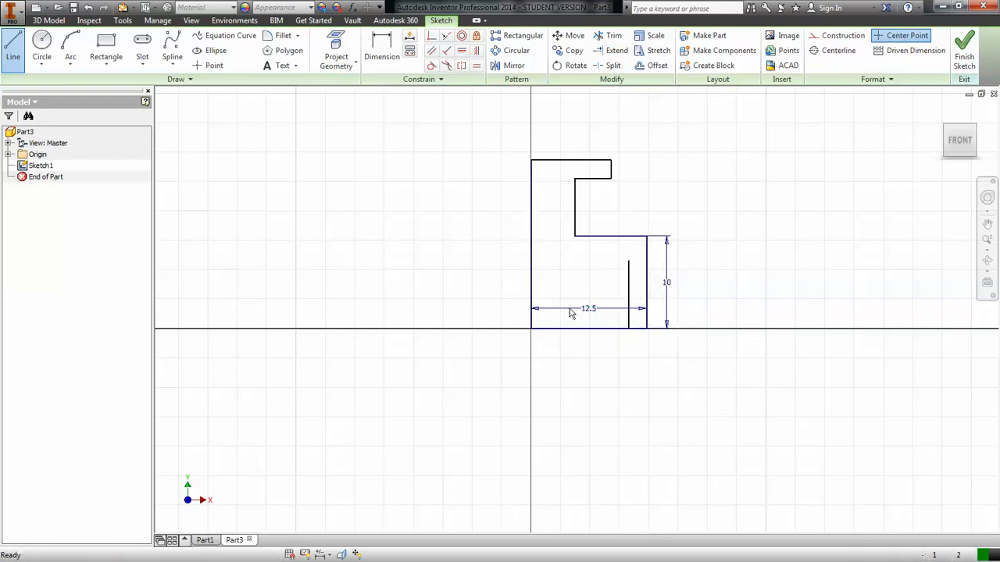
left_click(610, 36)
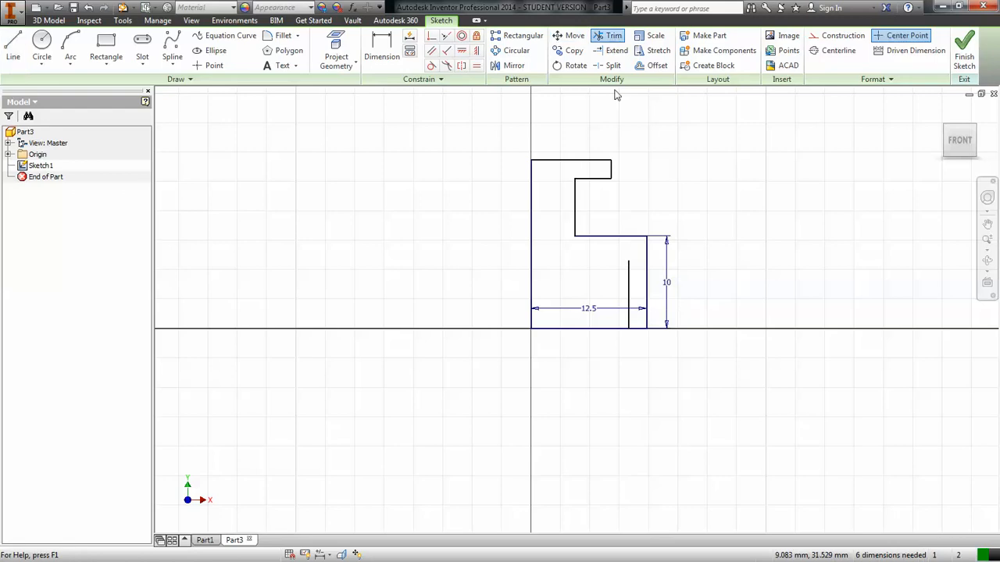
left_click(578, 331)
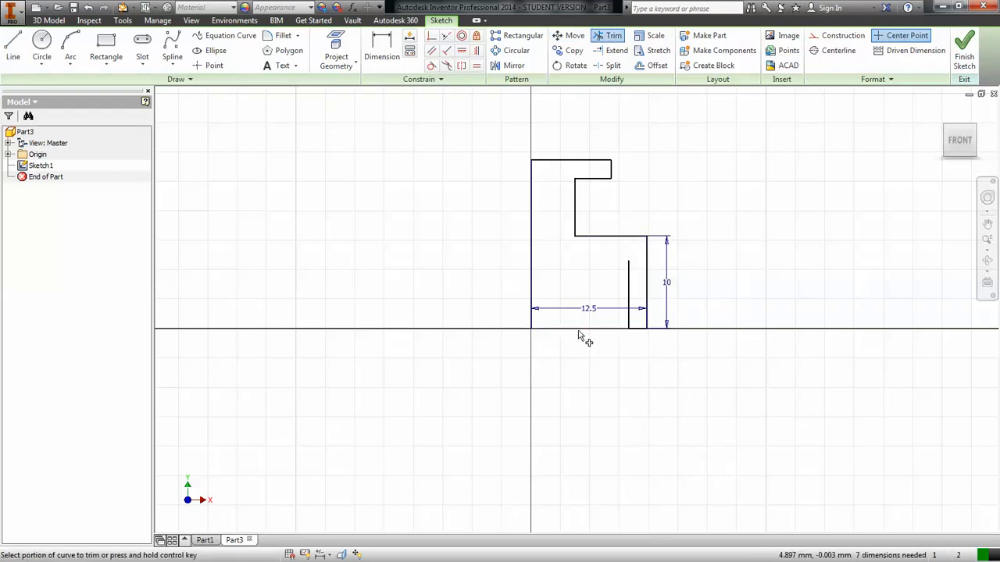
Dimension the remaining short base segment at the profile's outer end and set its length to 2 mm.
left_click(383, 58)
left_click(637, 330)
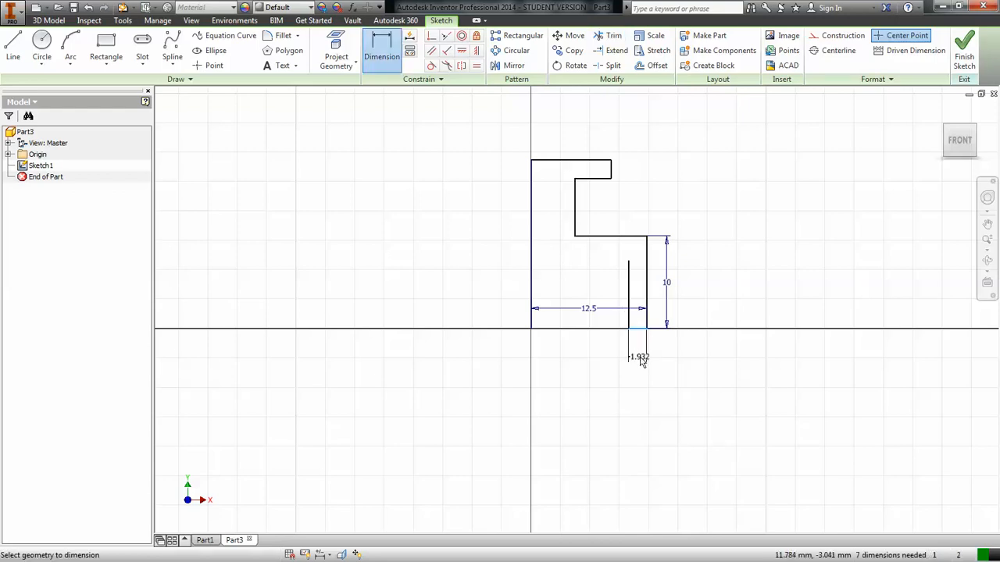
left_click(641, 359)
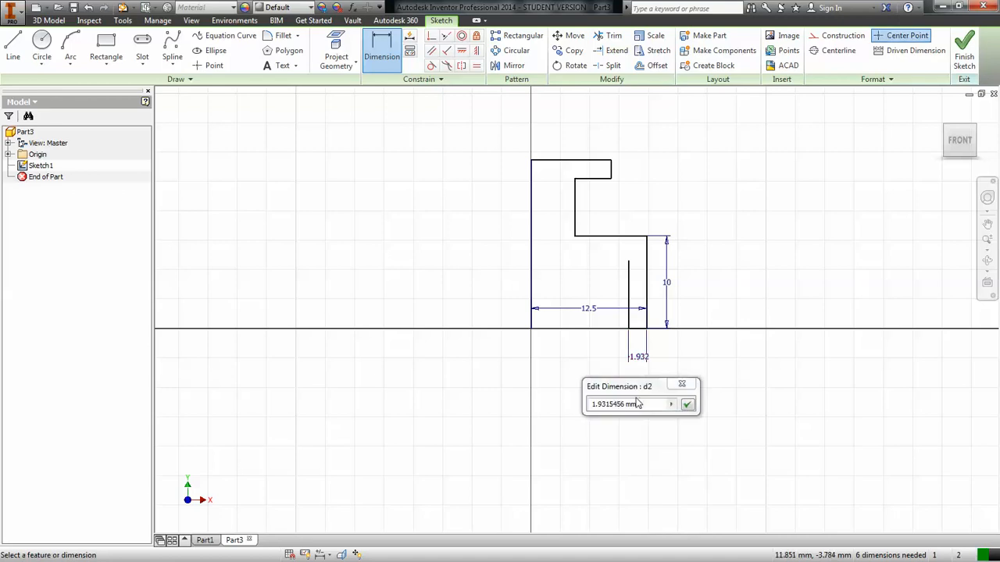
left_click_drag(626, 404, 587, 404)
type("2")
left_click(687, 405)
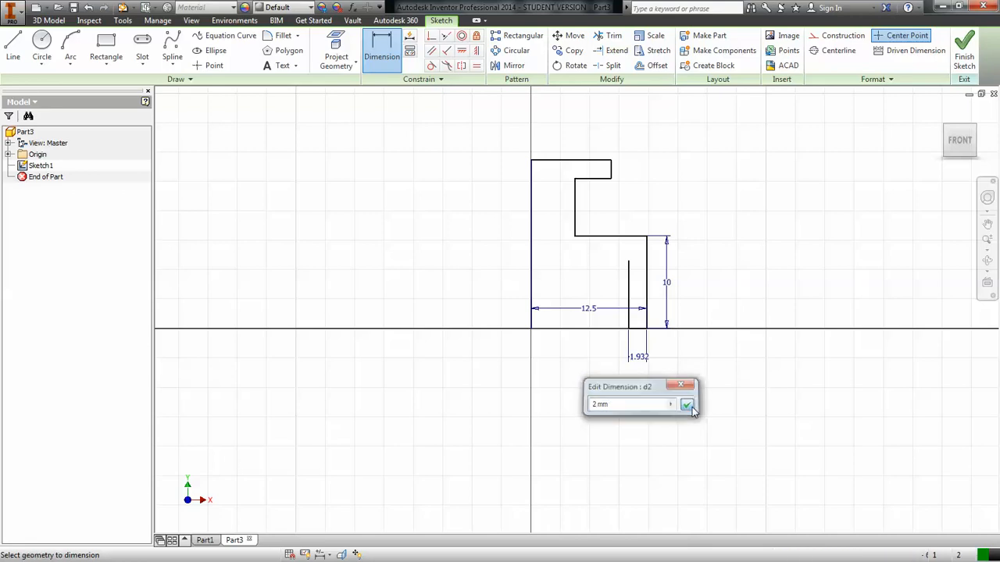
left_click(13, 50)
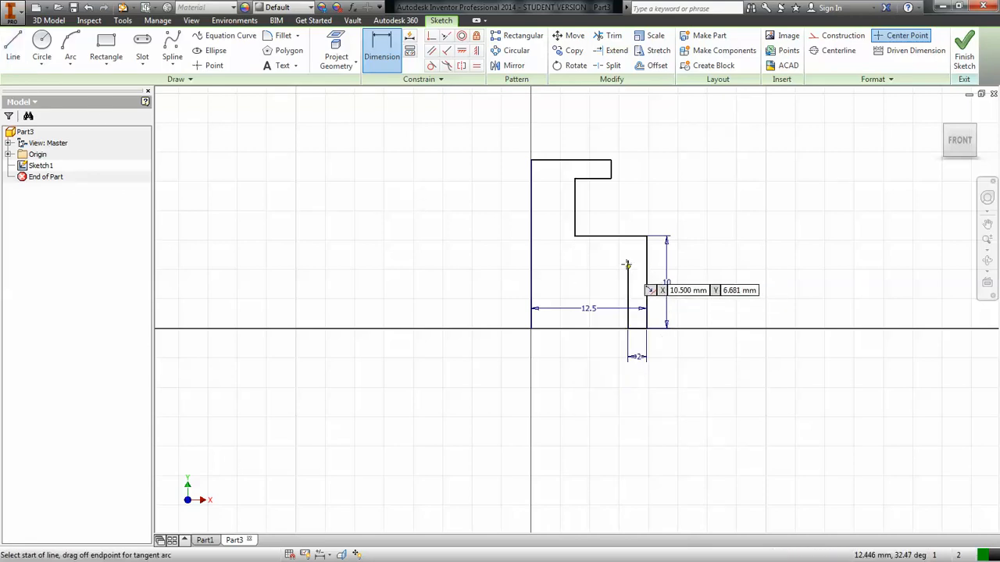
left_click(627, 262)
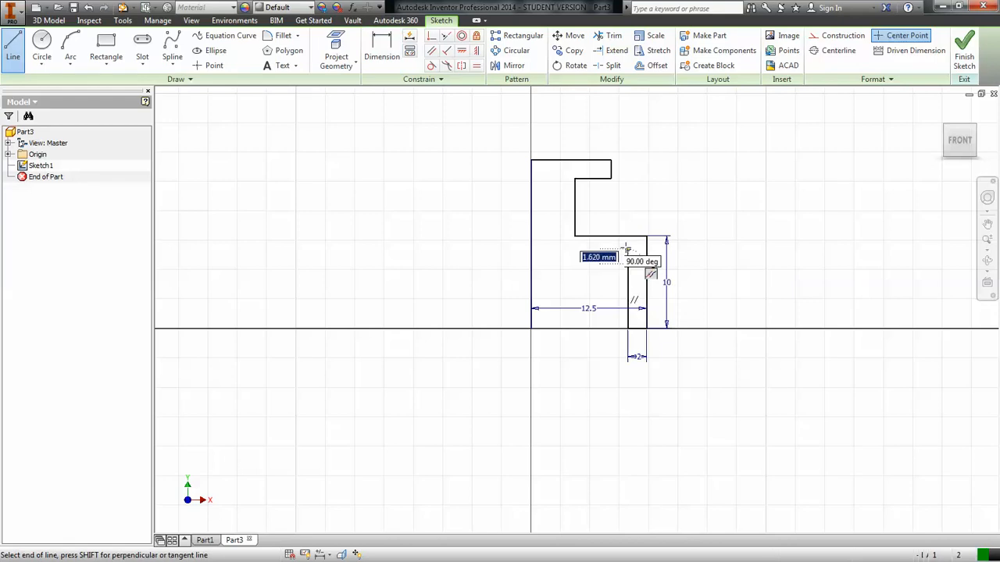
key("Escape")
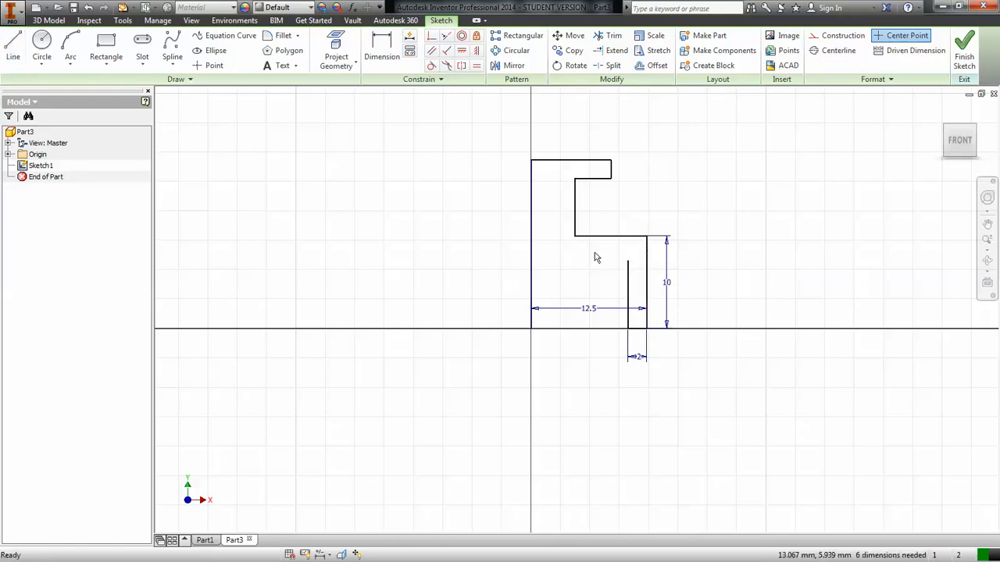
From the inner vertical line's top, draw the inner stepped contour inward, up level with the rim's underside, and about 3.1 mm to the Y axis.
left_click(8, 57)
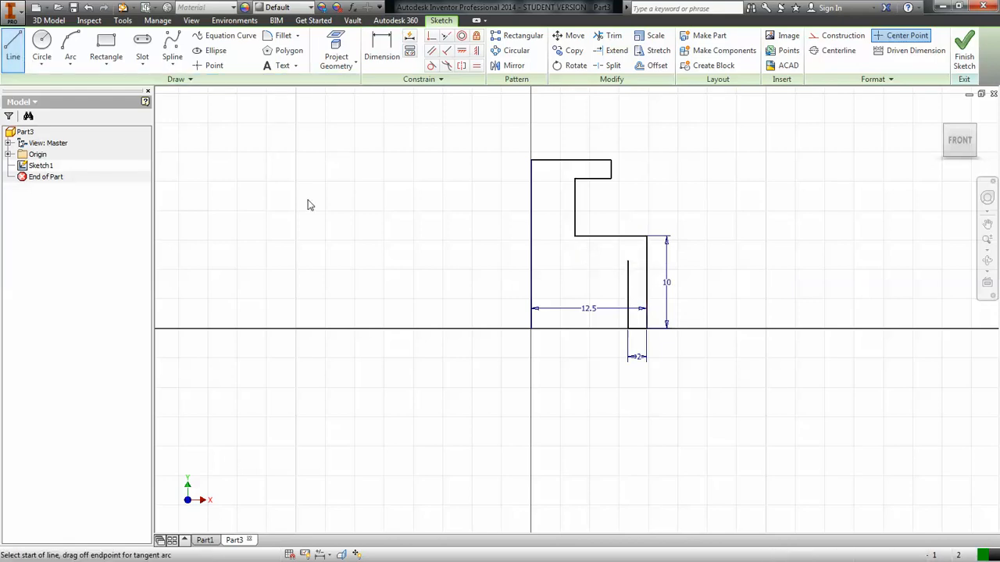
left_click(628, 260)
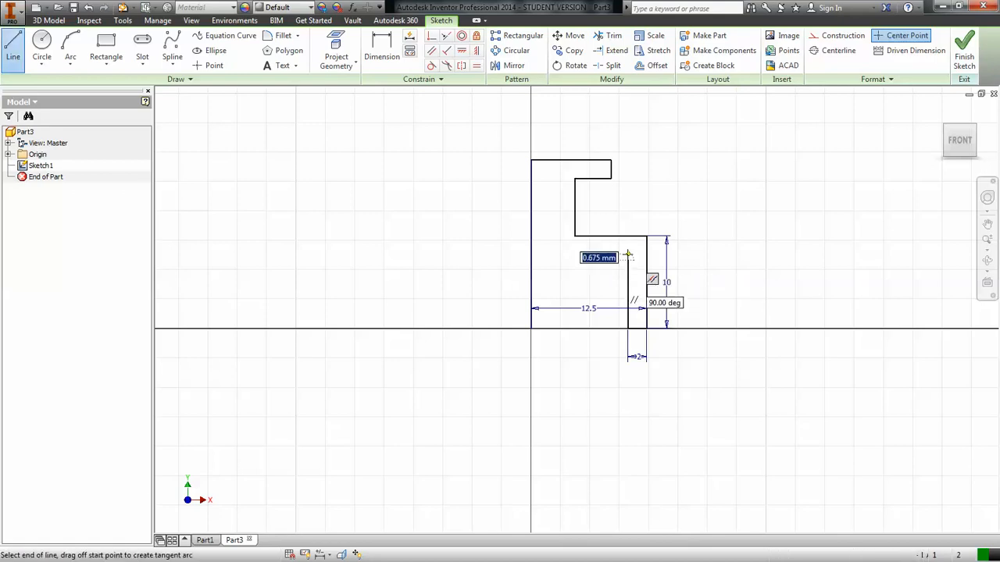
left_click(559, 255)
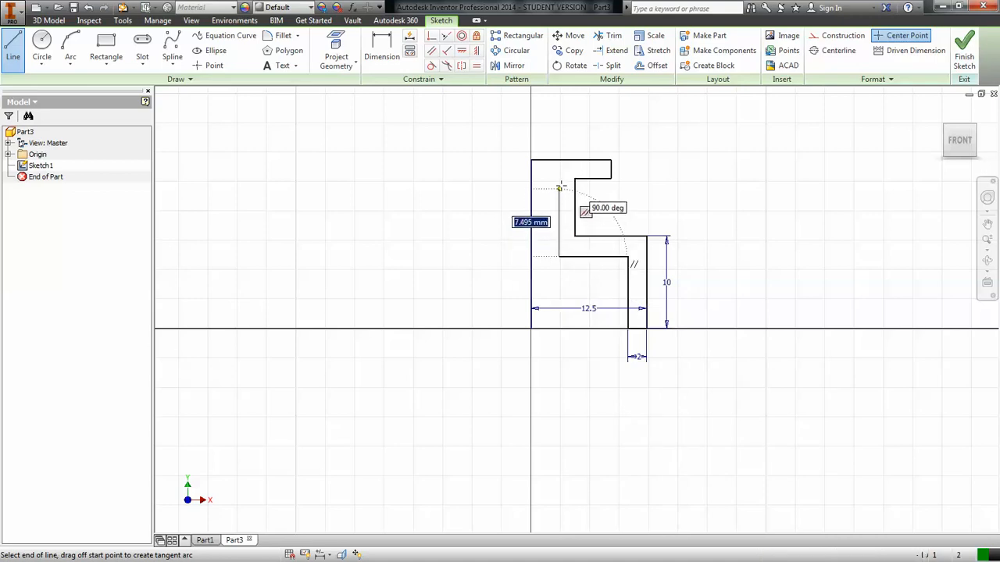
left_click(559, 178)
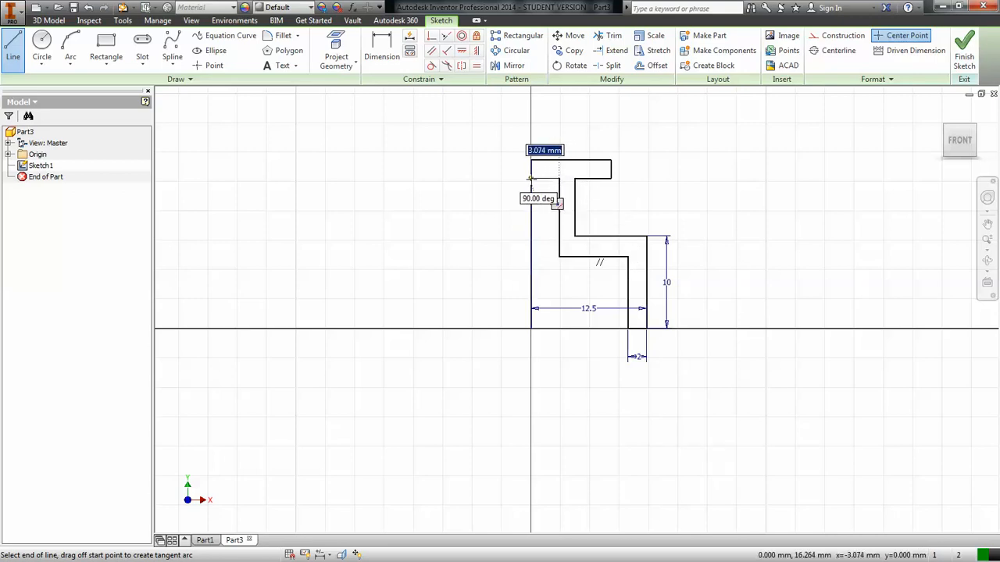
double_click(530, 178)
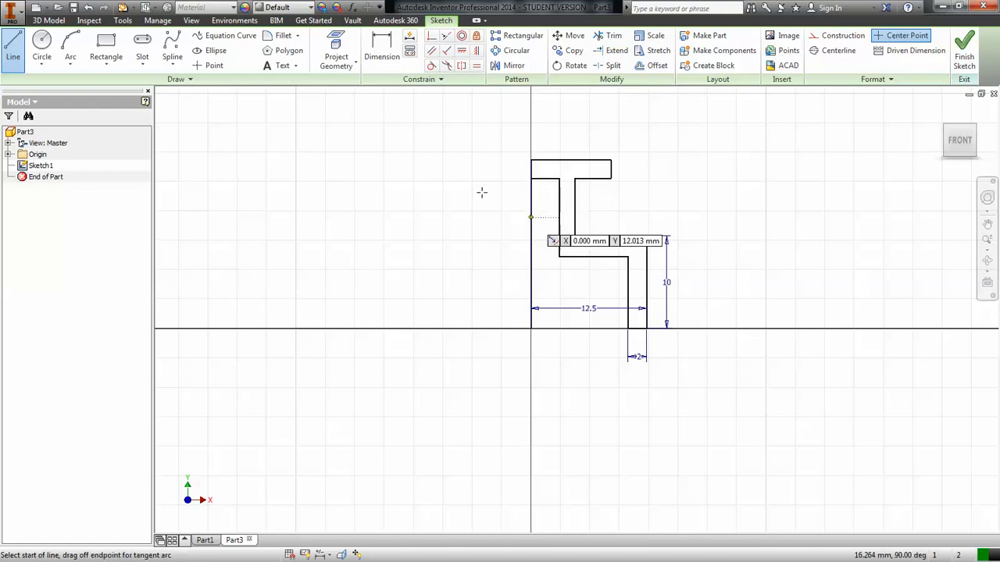
Finish the sketch and revolve the stepped profile a full turn about the vertical line on the Y axis as a solid.
left_click(966, 54)
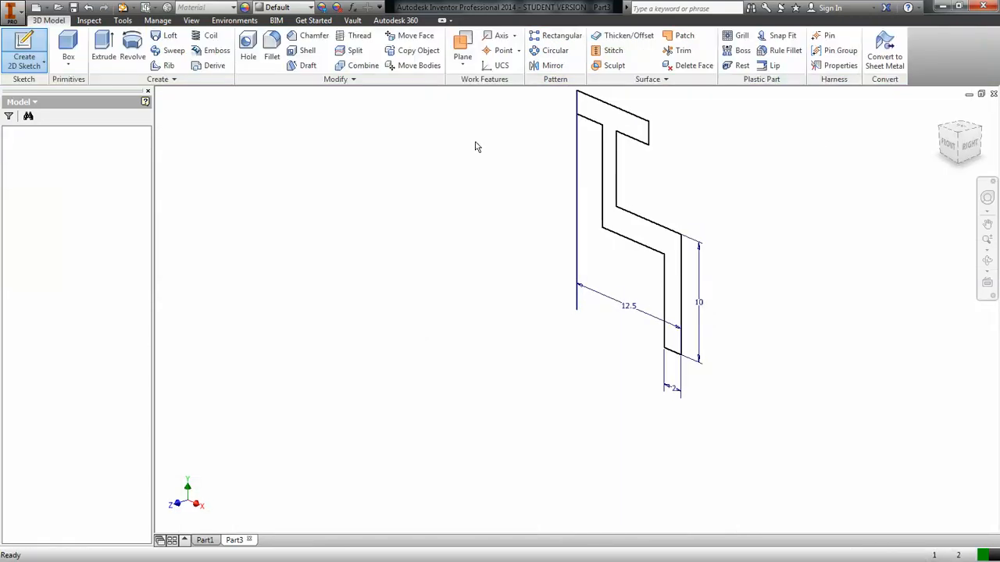
left_click(132, 48)
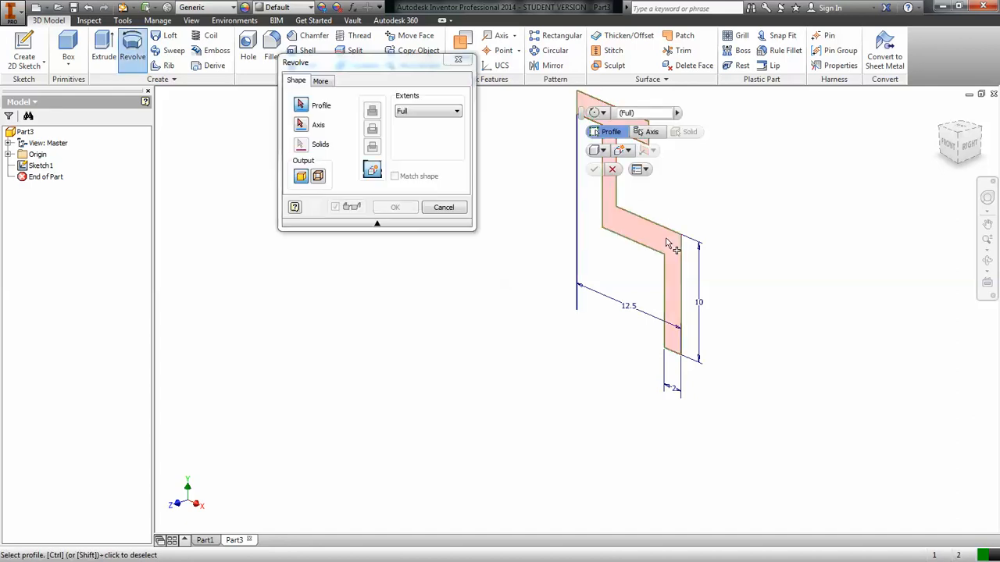
left_click(301, 126)
left_click(578, 207)
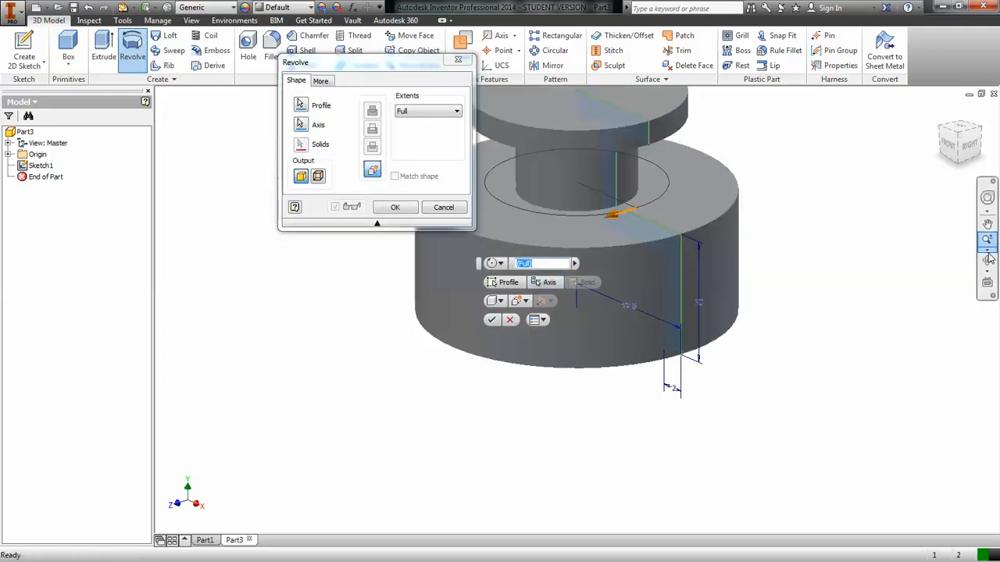
left_click(988, 224)
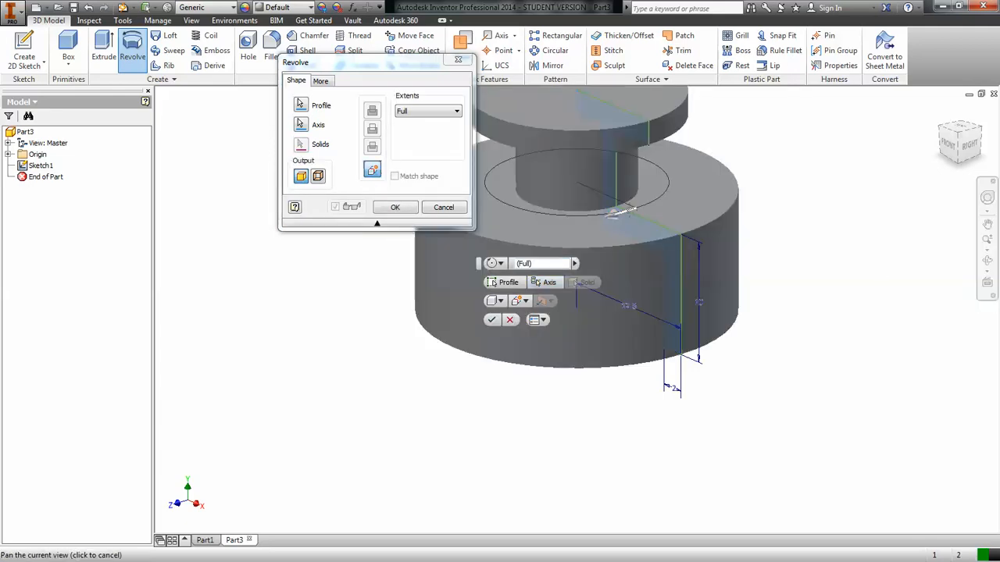
left_click_drag(607, 197, 606, 262)
left_click(986, 261)
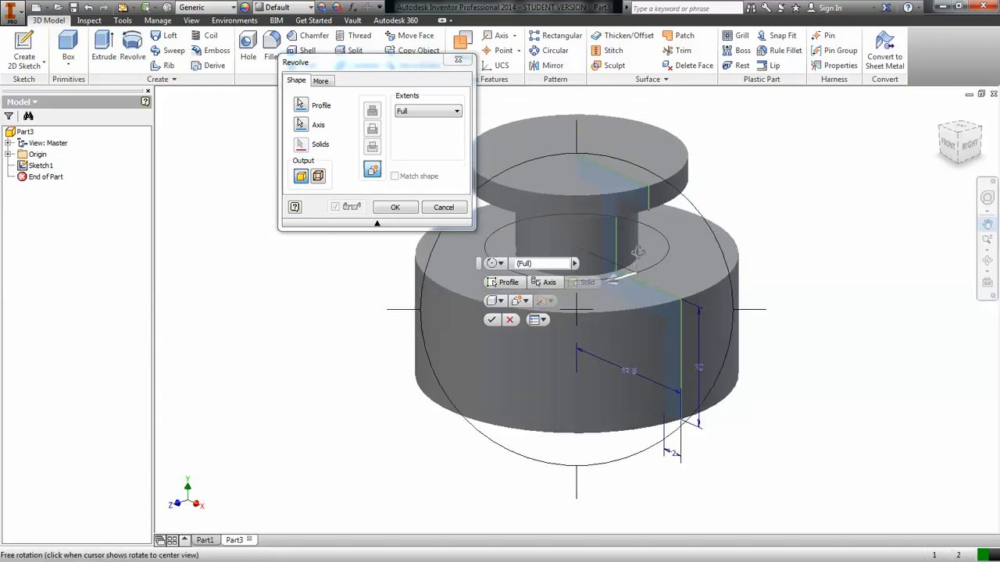
left_click_drag(734, 261, 735, 180)
left_click_drag(614, 187, 586, 301)
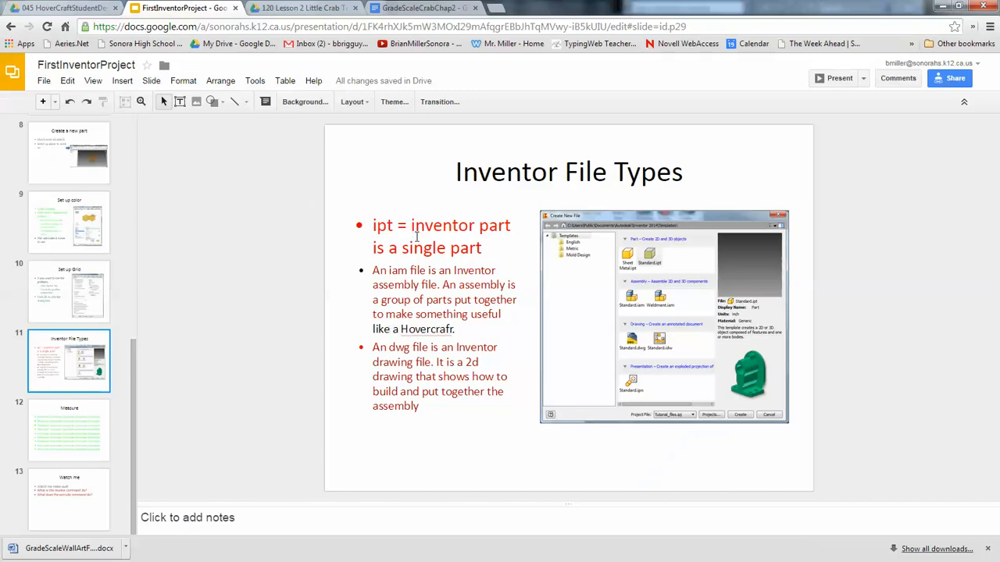
Show the "Watch me" slide in the FirstInventorProject presentation in Google Slides.
left_click(71, 522)
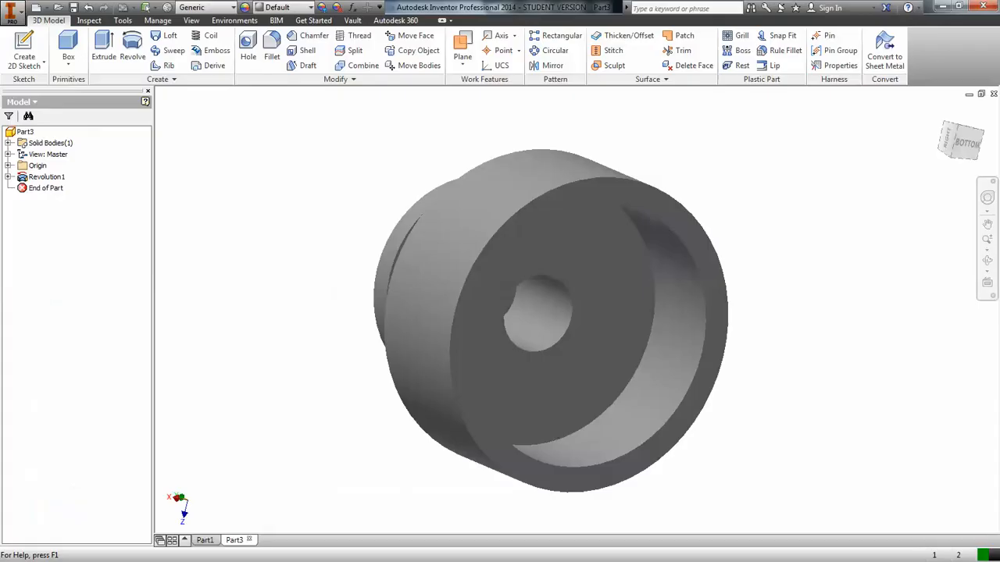
In Inventor, create a new part from the Standard.ipt template and start a 2D sketch on the front (XY) plane.
left_click(36, 10)
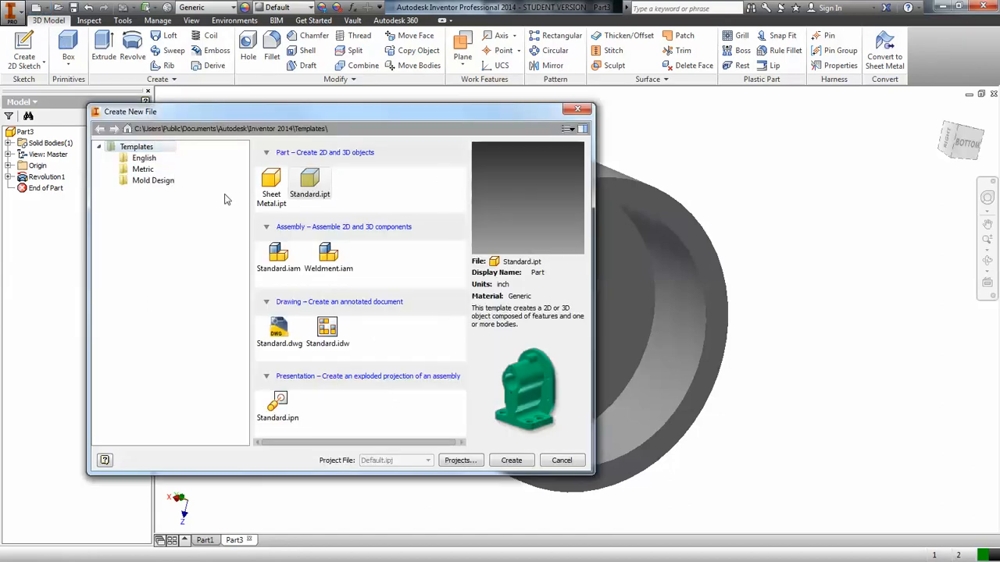
double_click(311, 186)
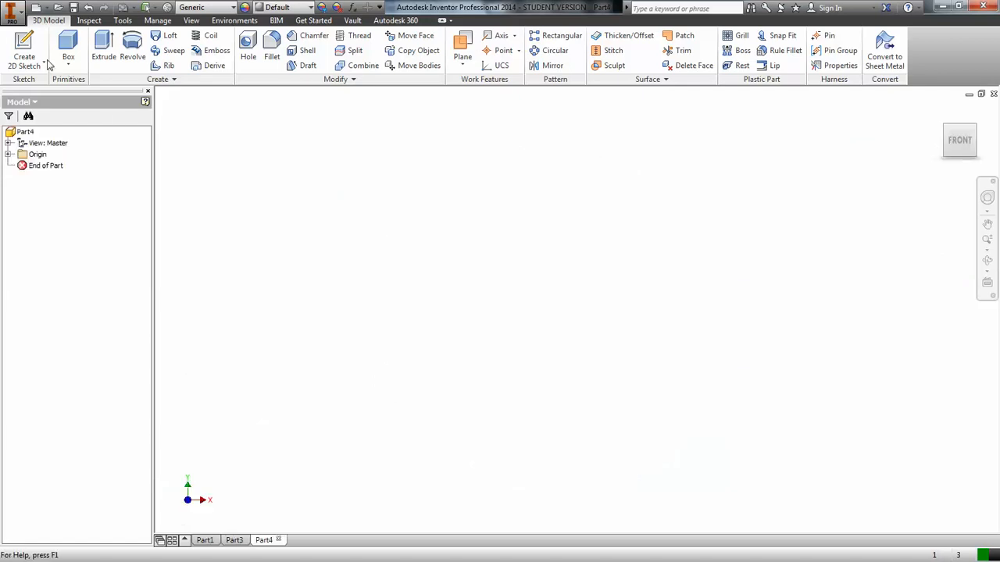
left_click(23, 67)
left_click(36, 87)
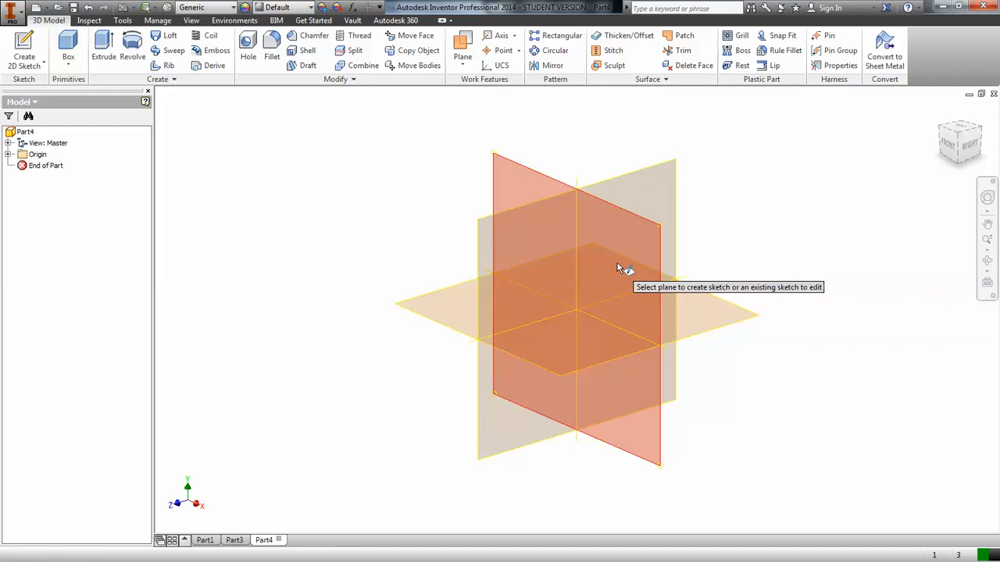
left_click(617, 264)
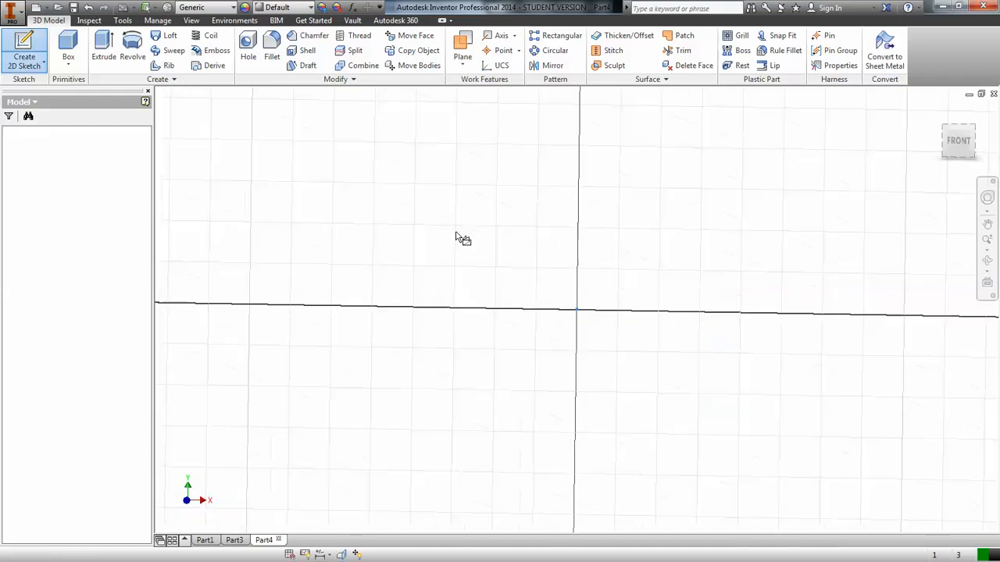
Draw a circle centred on the origin with a diameter of 25 in and finish the sketch.
left_click(42, 48)
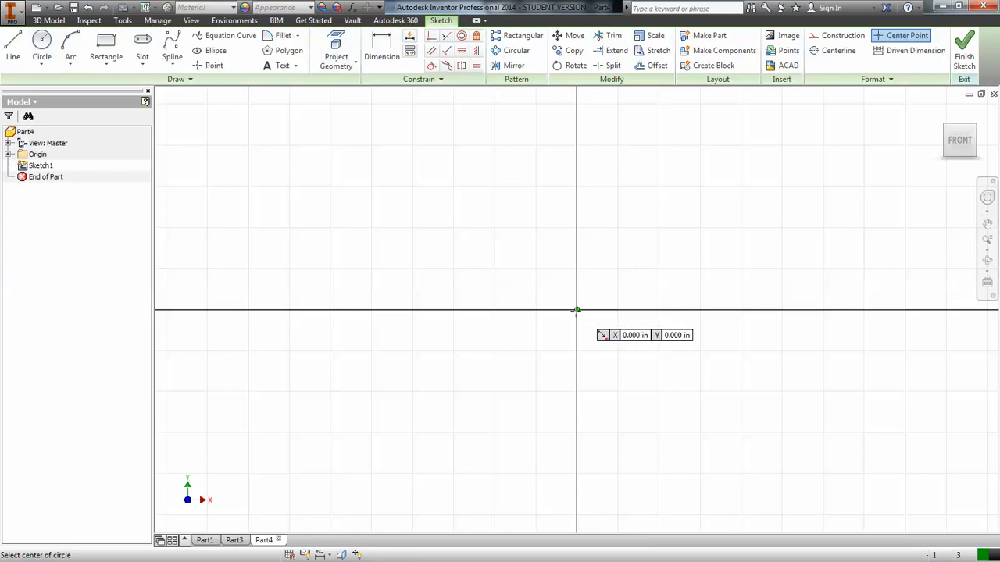
left_click(577, 310)
type("25")
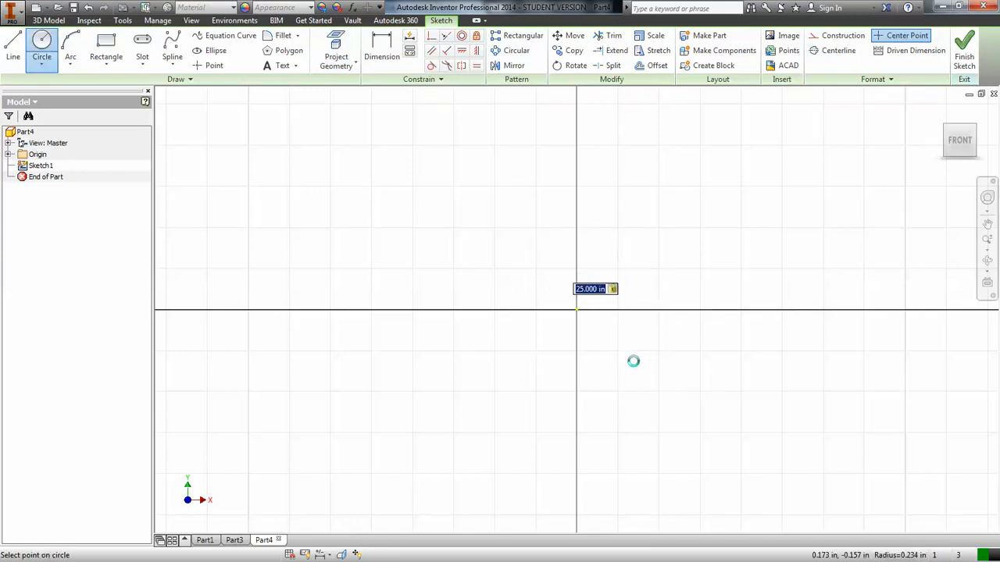
key("Return")
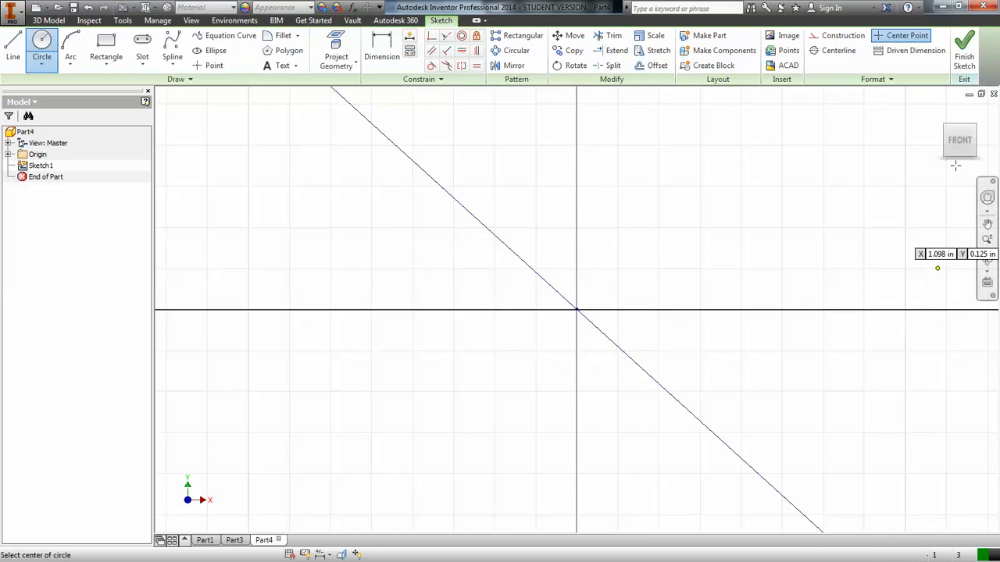
left_click(964, 62)
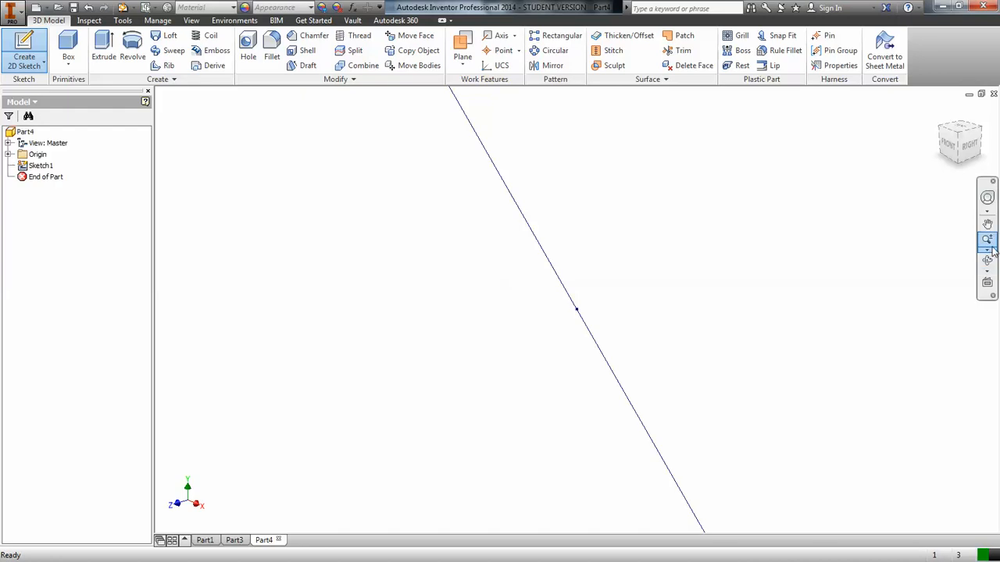
Extrude the 25 in circle forward a distance of 7.5 in as a solid.
left_click(988, 240)
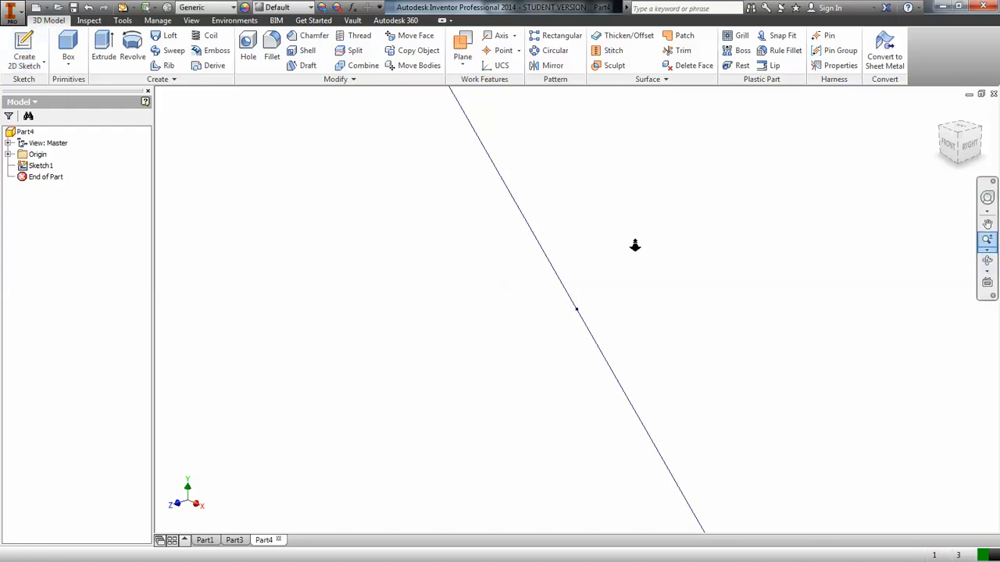
left_click_drag(630, 131, 627, 75)
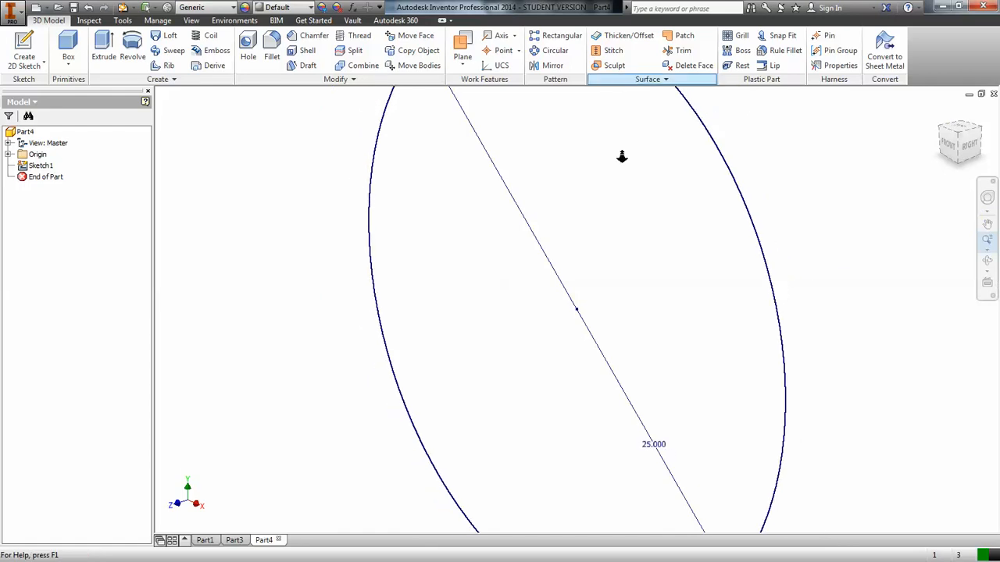
mouse_move(636, 263)
left_mouse_down()
mouse_move(635, 245)
mouse_move(627, 266)
left_mouse_up()
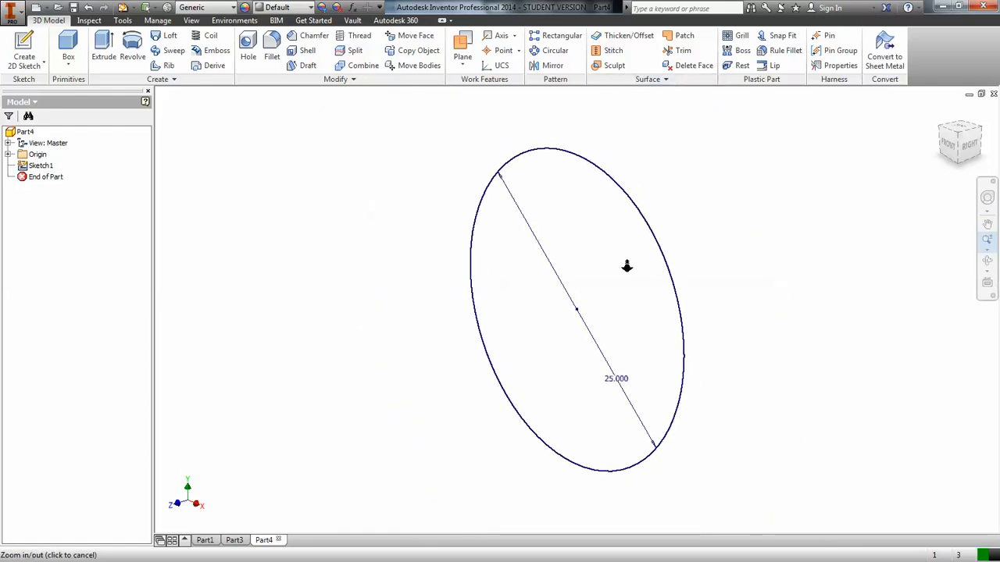
left_click(104, 48)
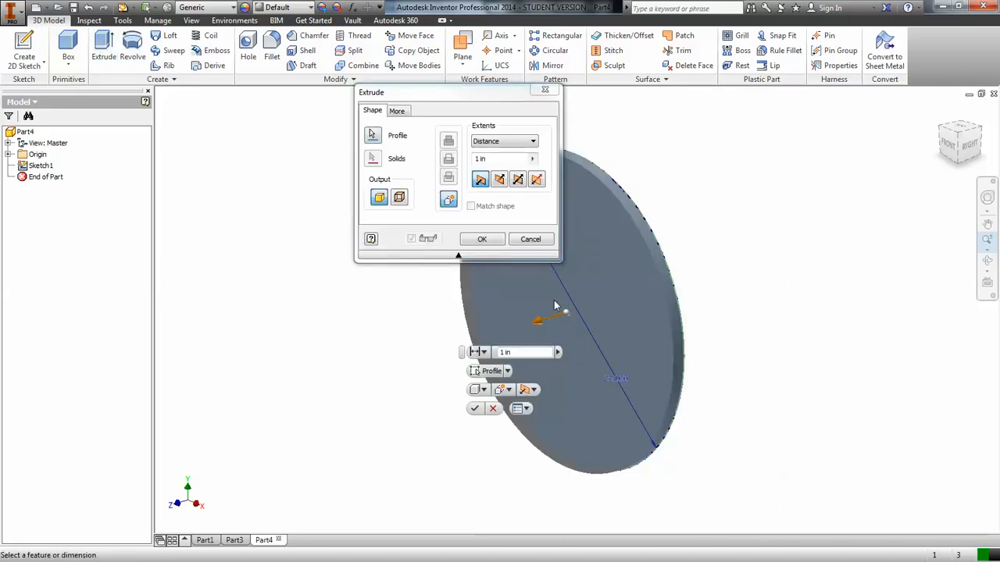
left_click_drag(538, 321, 475, 339)
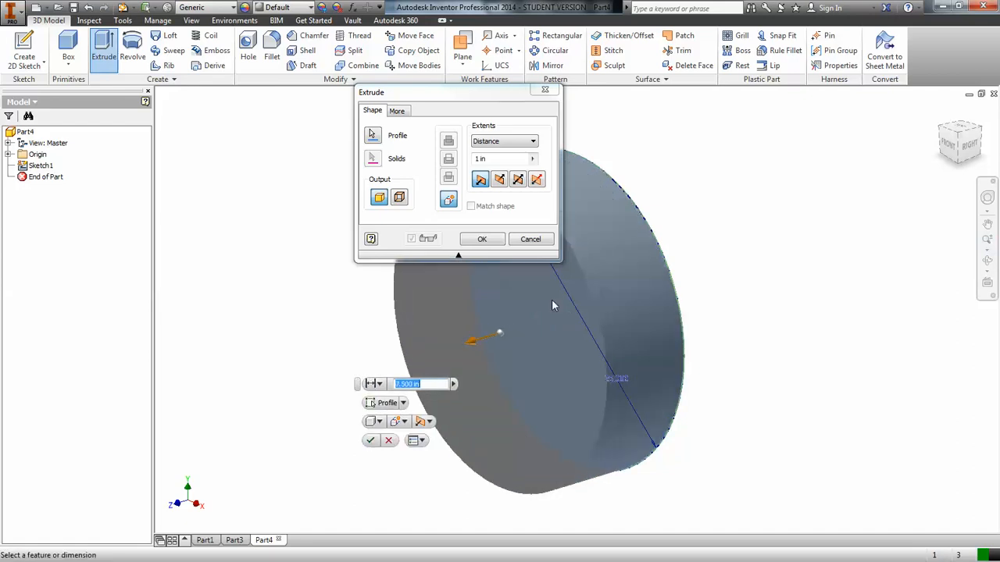